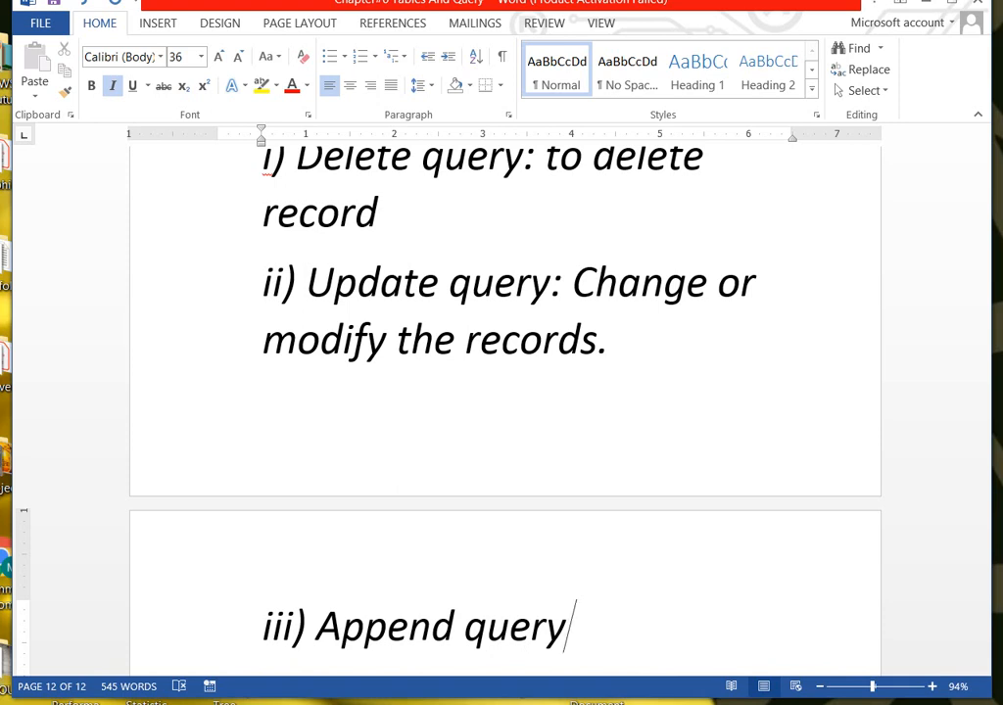
# Step: Complete the "iii) Append query" line with the definition ": to add at the end tbales or group of values"
pyautogui.write(': to add at th')
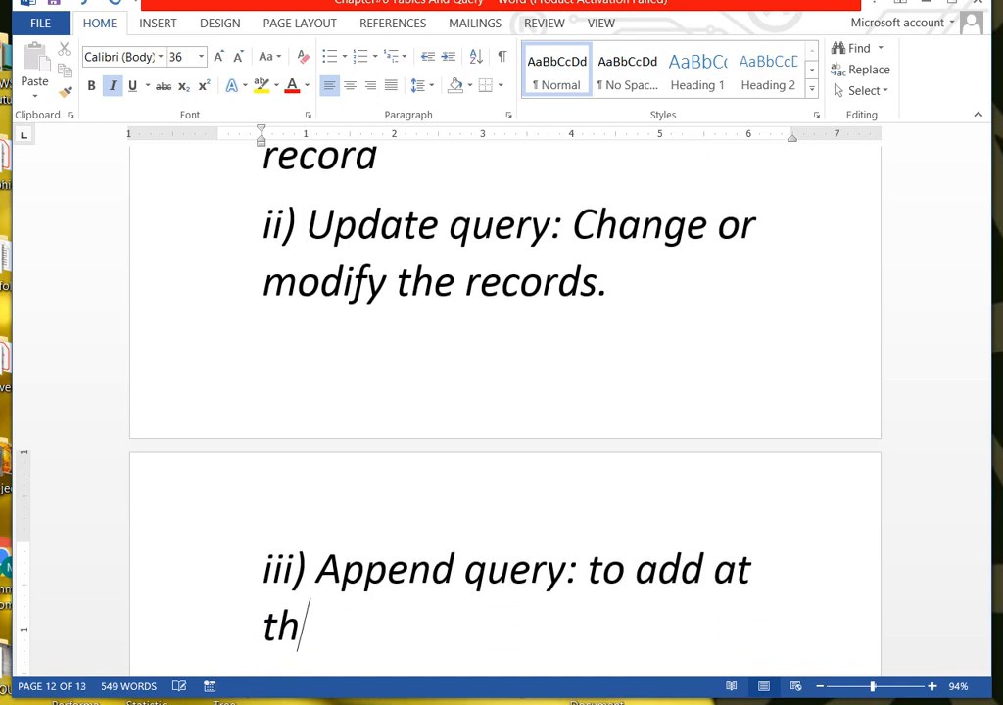
pyautogui.write('e end')
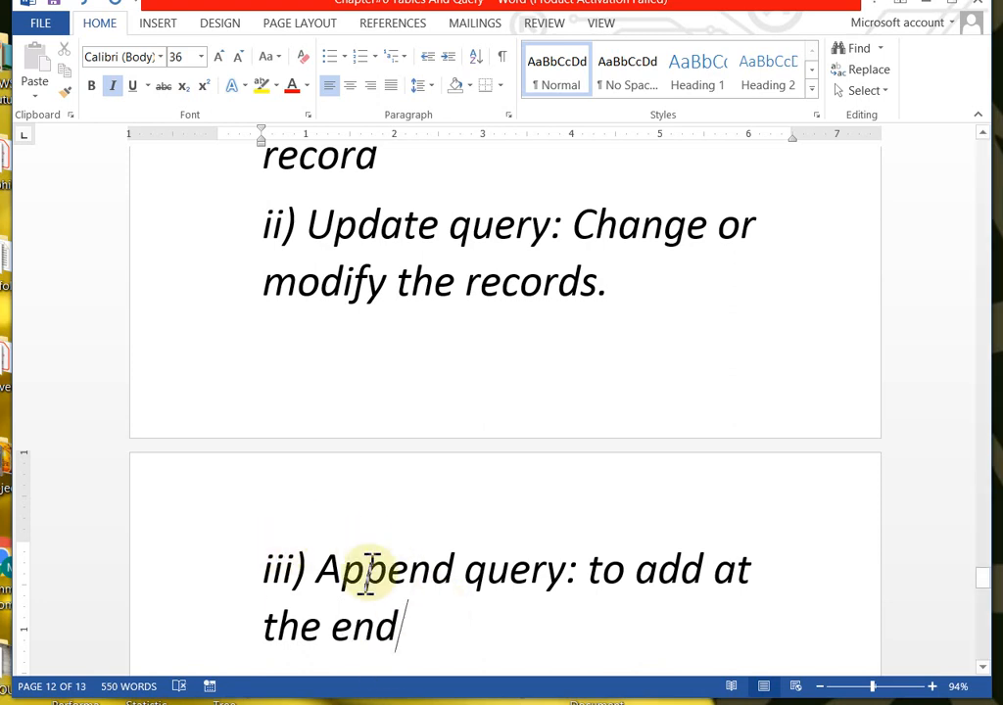
pyautogui.moveTo(390, 578); pyautogui.dragTo(455, 588)
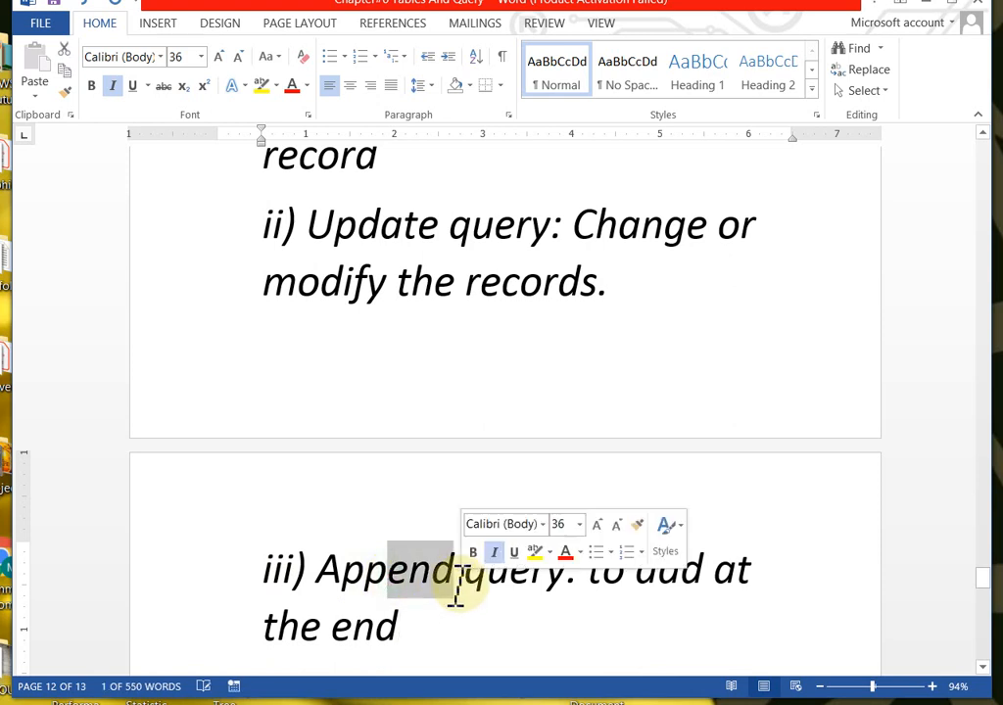
pyautogui.click(455, 658)
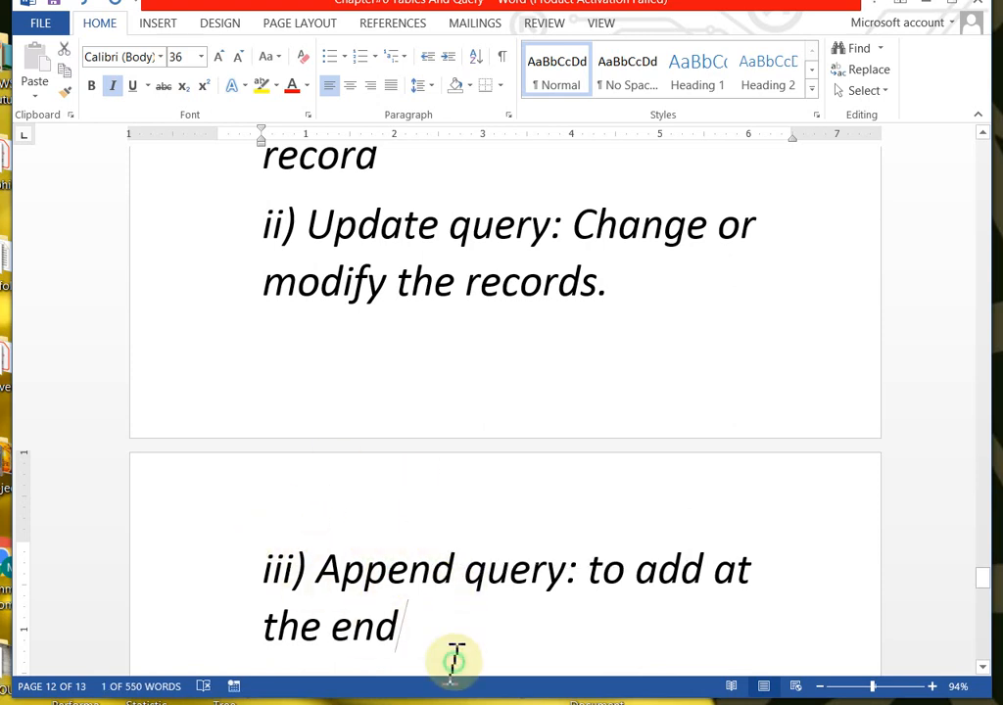
pyautogui.write('tbales')
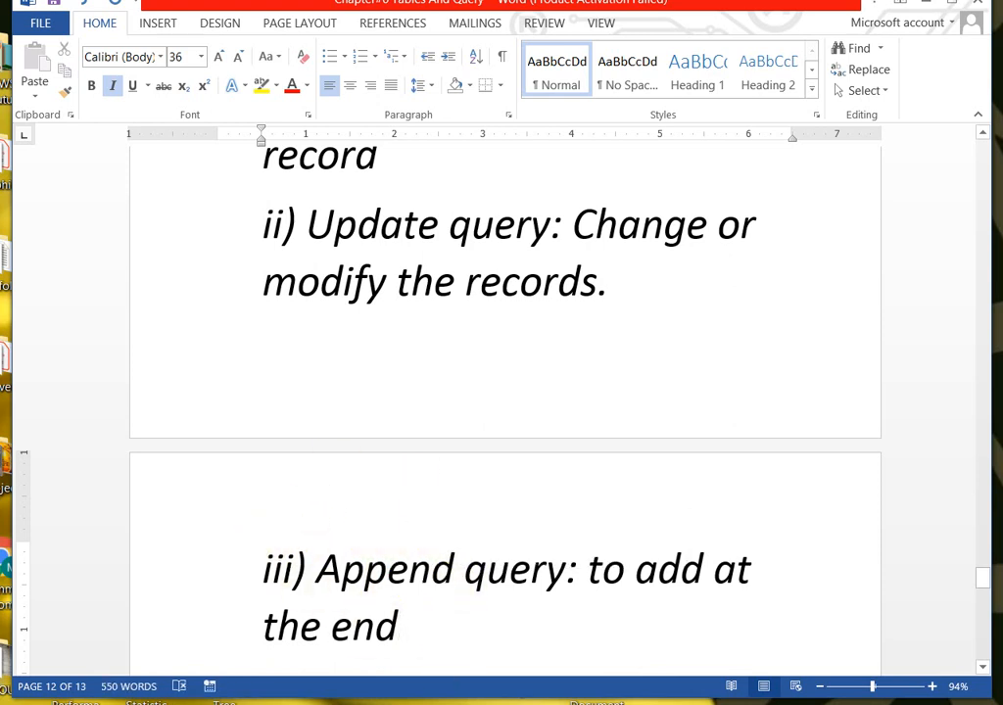
pyautogui.write(' o')
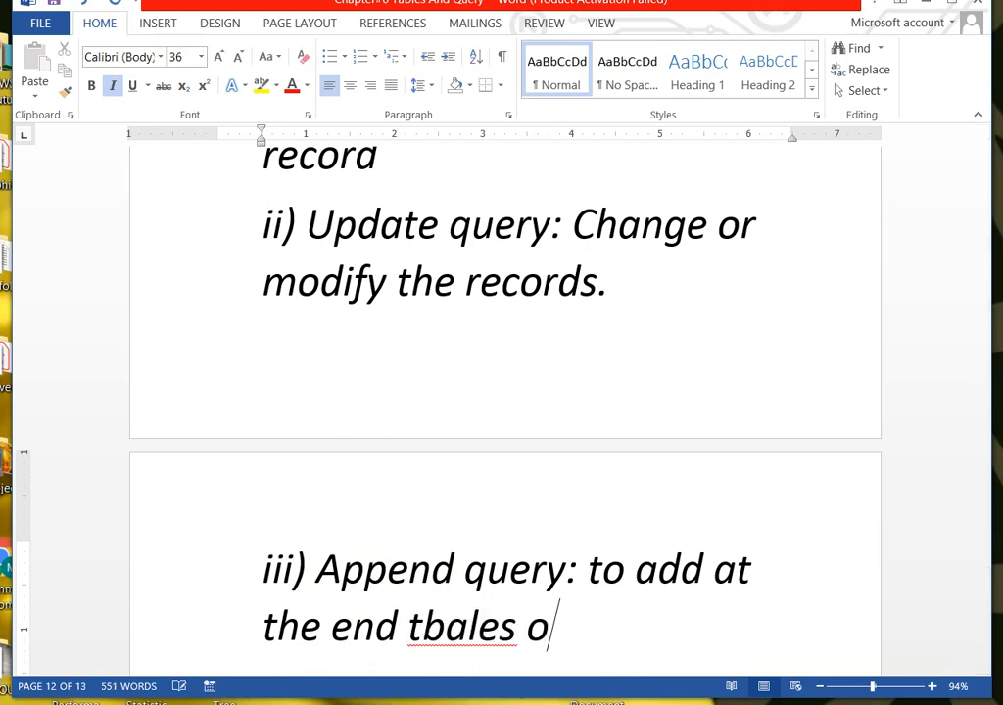
pyautogui.write('r group')
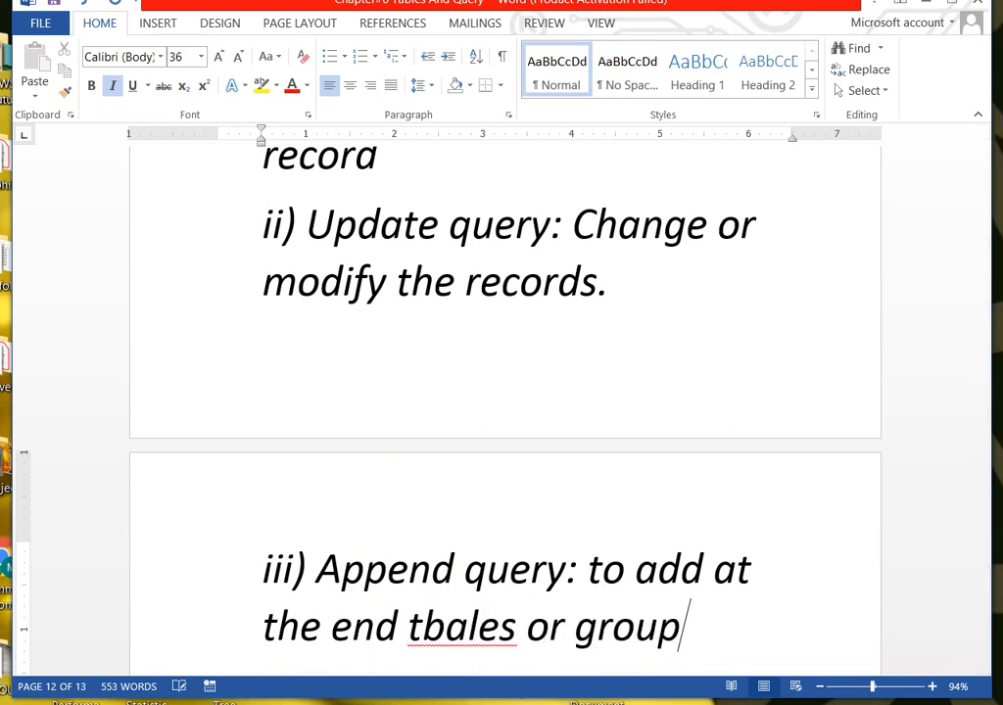
pyautogui.write(' of values')
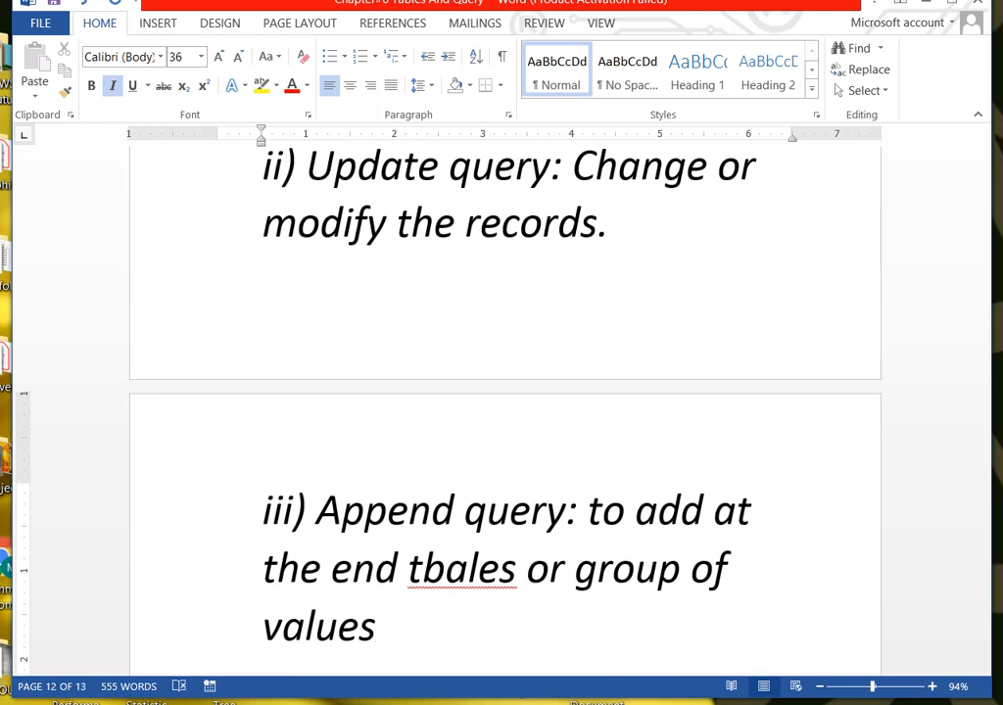
# Step: Replace the misspelled word "tbales" in the Append query definition with "at tales"
pyautogui.click(441, 567)
pyautogui.press('BackSpace')
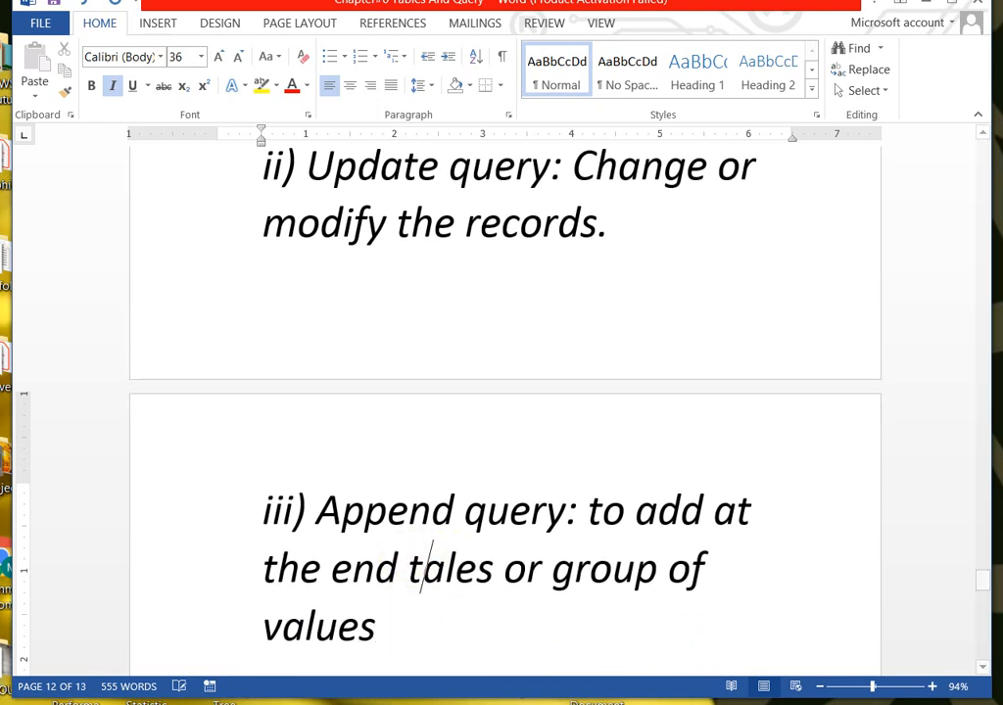
pyautogui.write('t')
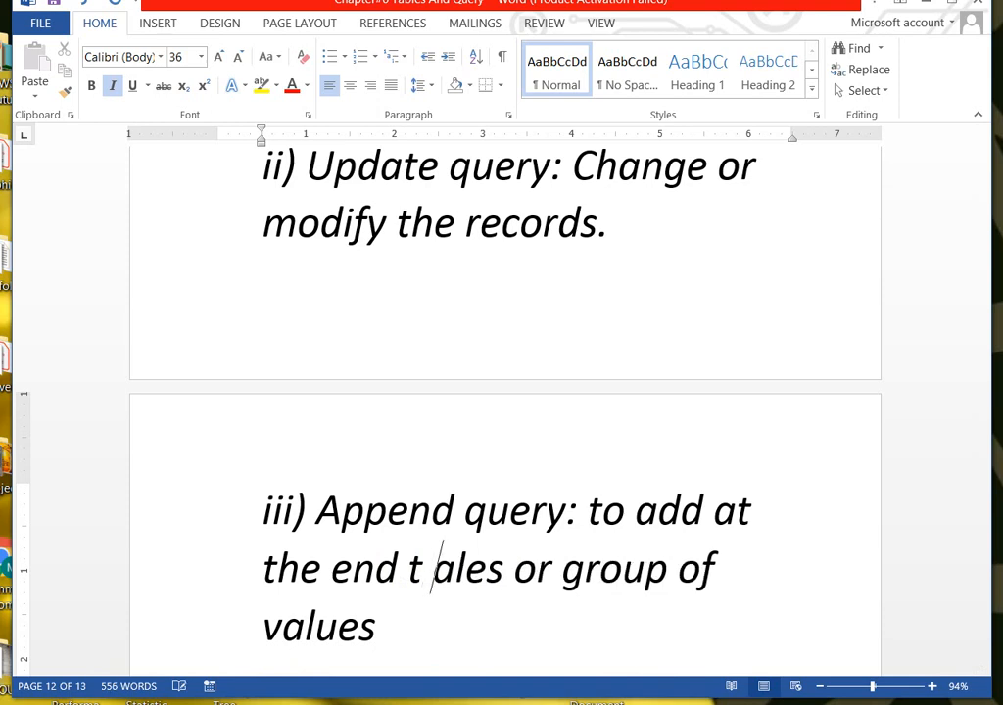
pyautogui.click(413, 568)
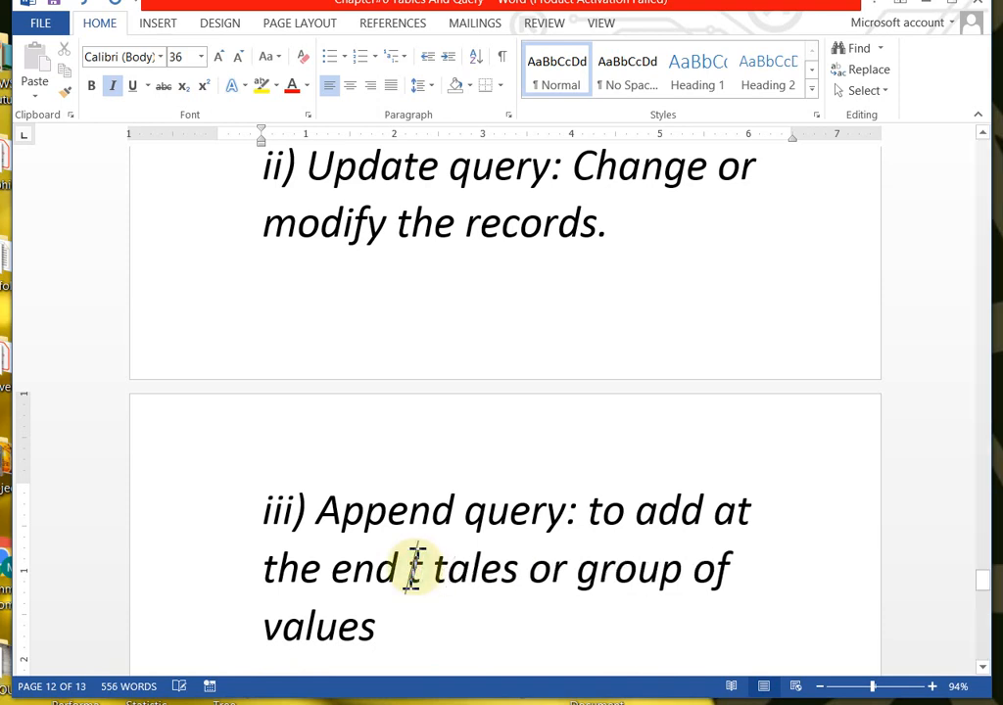
pyautogui.write('at')
pyautogui.click(420, 652)
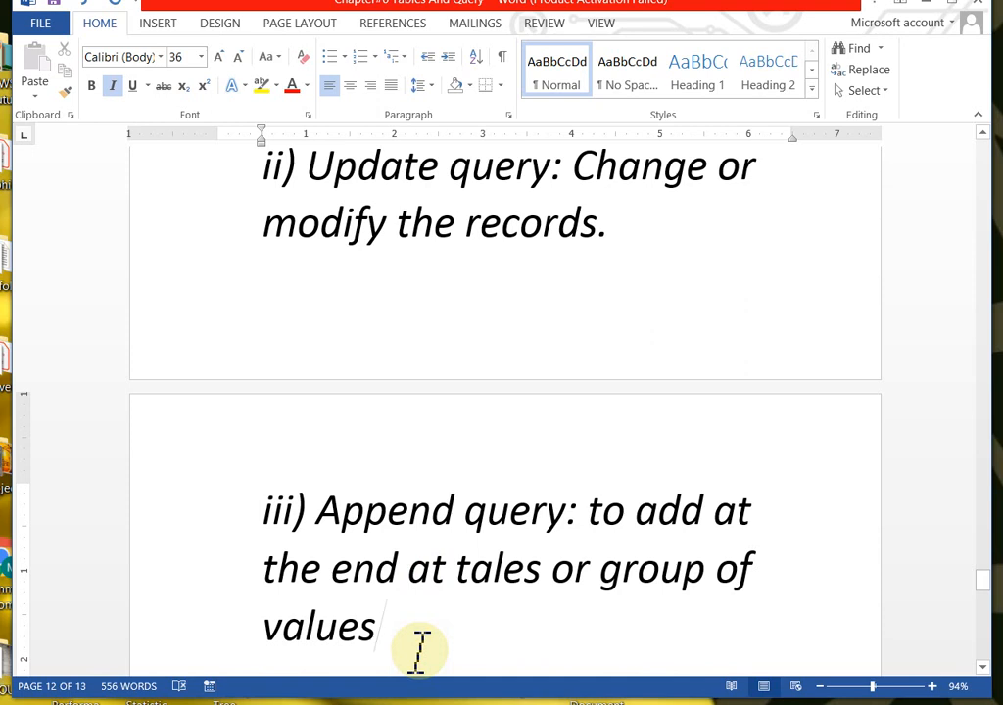
# Step: Add the list item "iv) Make table query:" on a new line below the Append query definition
pyautogui.press('Return')
pyautogui.write('i')
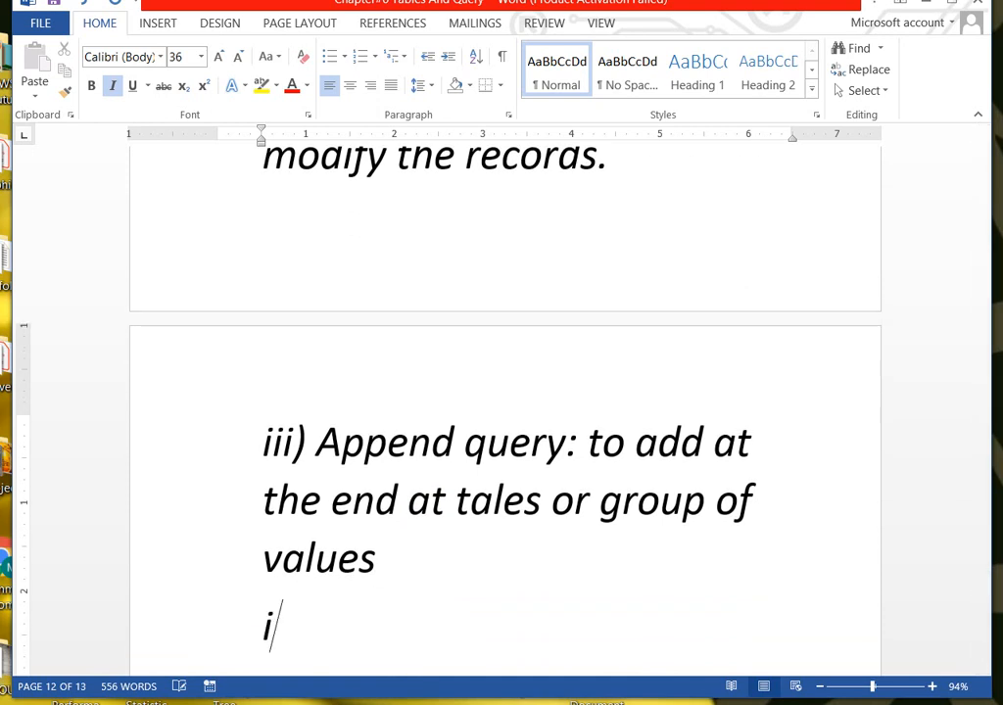
pyautogui.write('v) ')
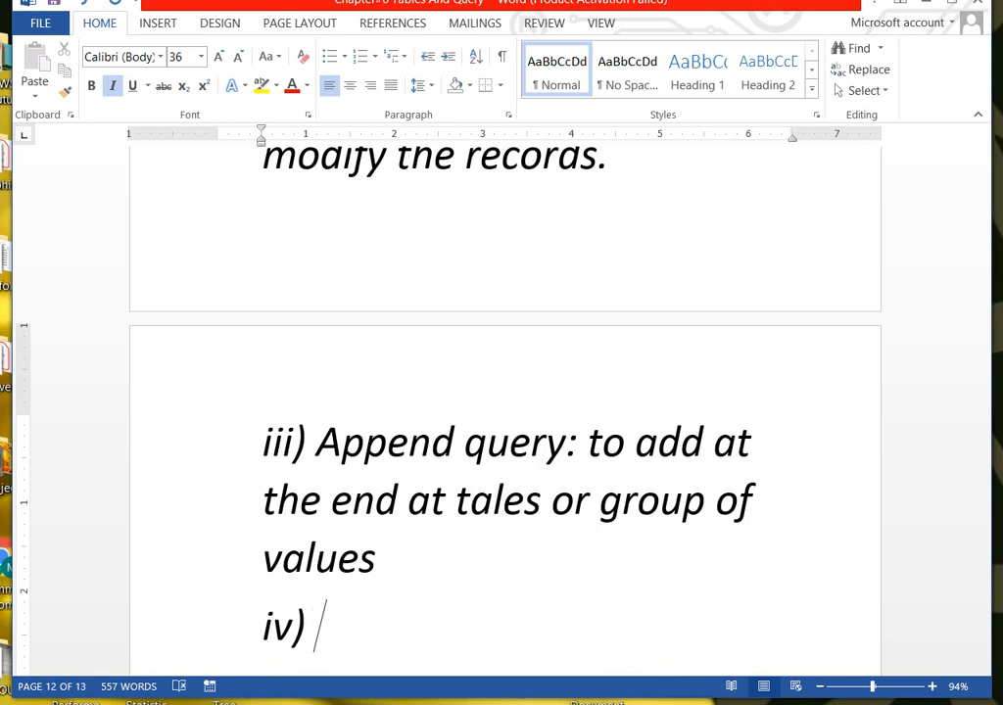
pyautogui.write('Make')
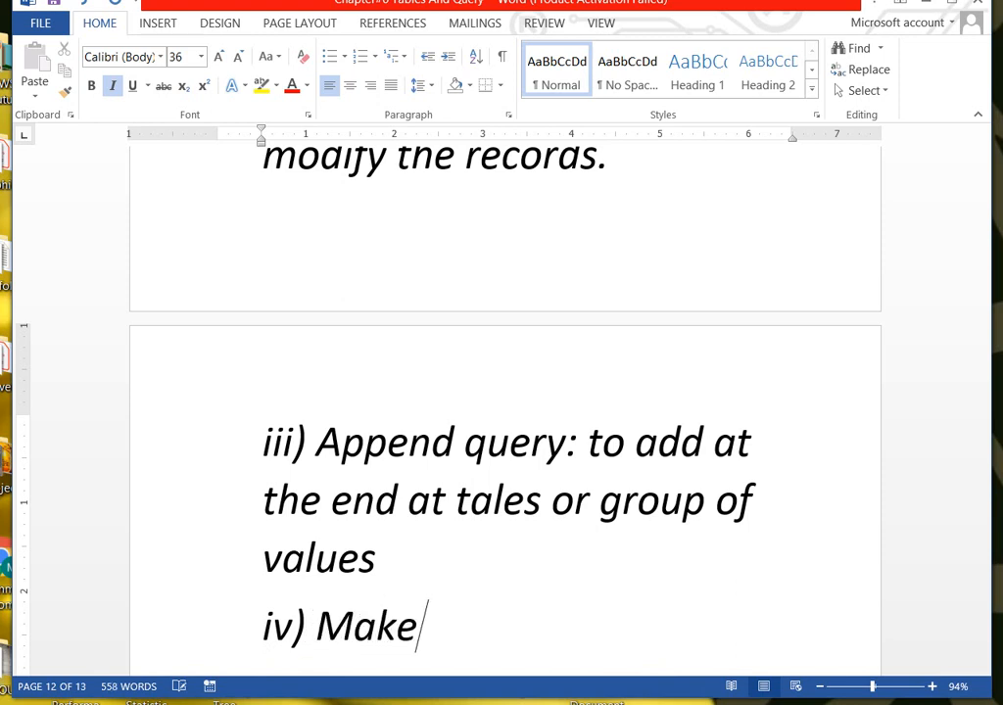
pyautogui.write(' table')
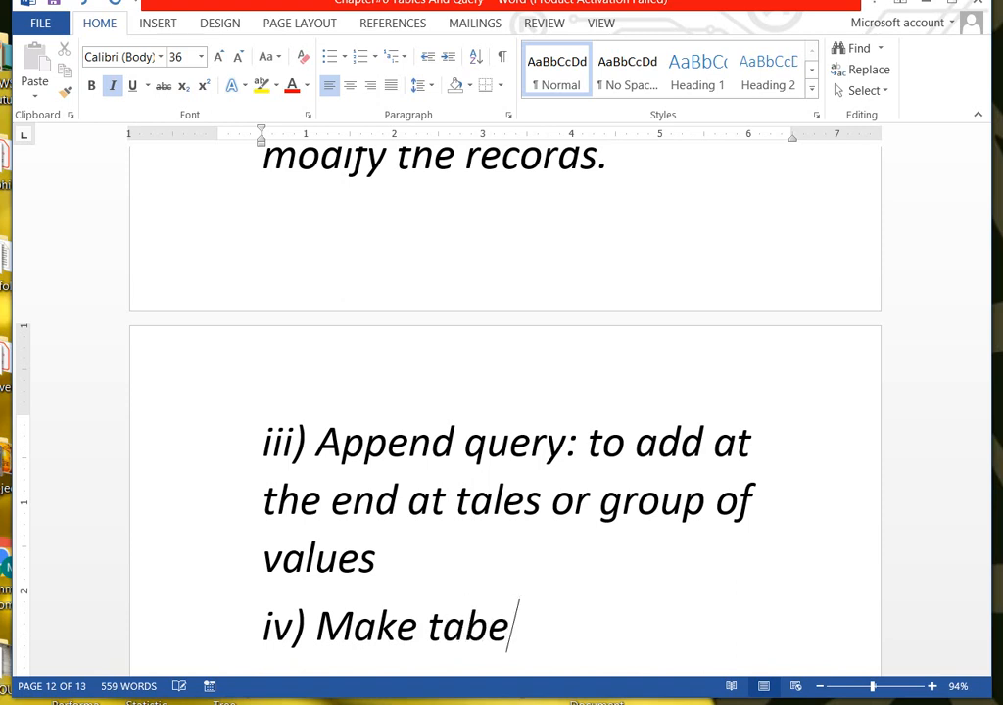
pyautogui.press('BackSpace')
pyautogui.write('le que')
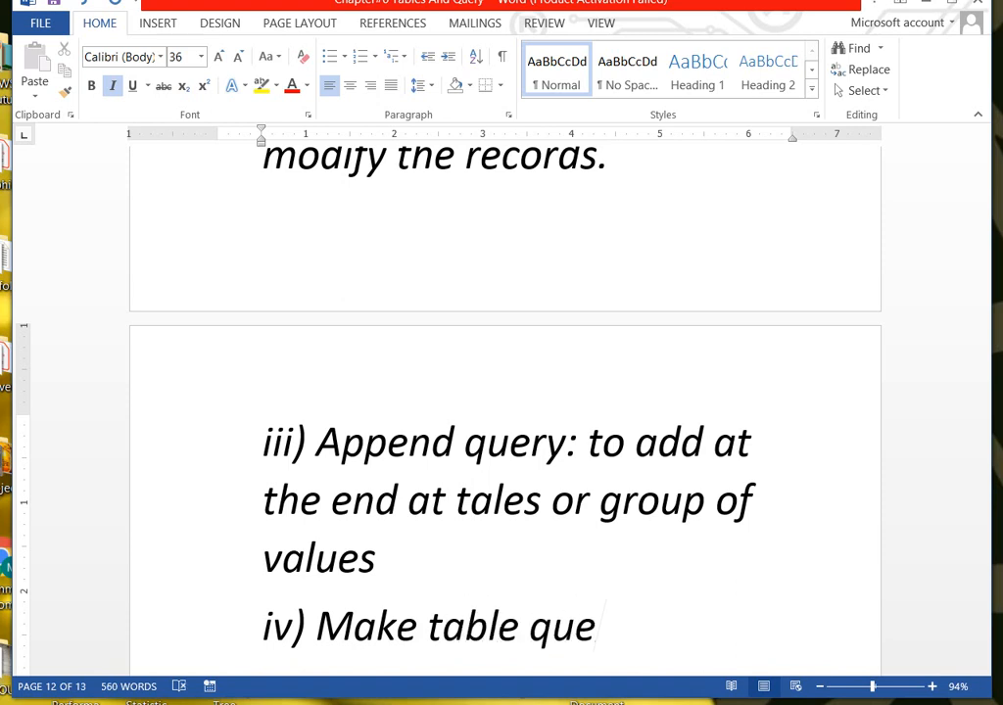
pyautogui.write('ry:')
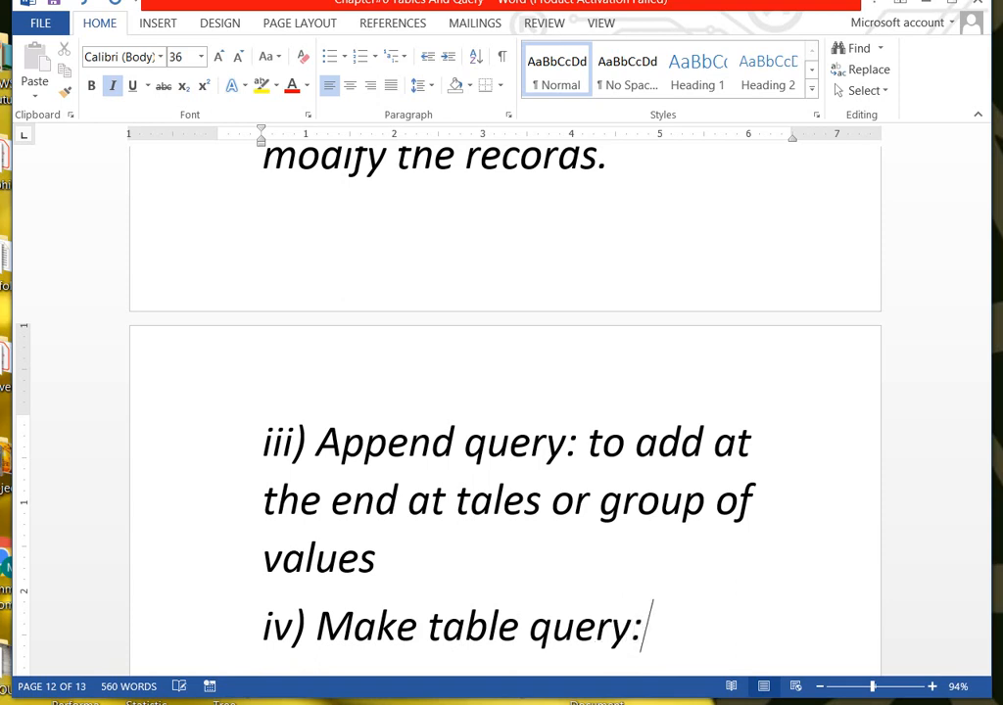
pyautogui.press('Return')
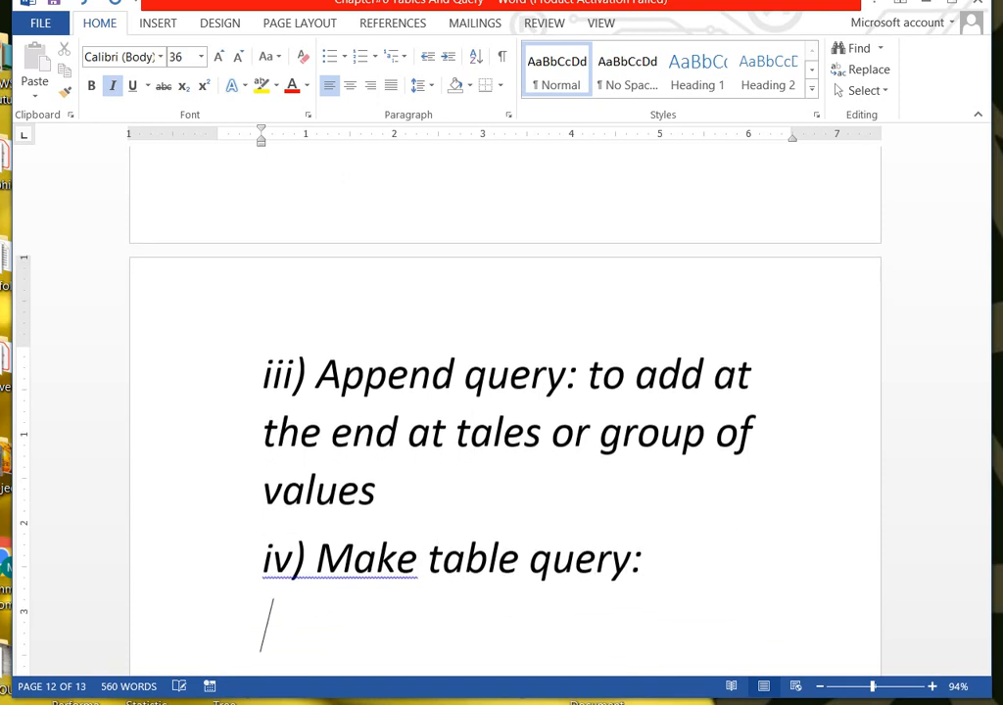
pyautogui.click(317, 559)
pyautogui.press('BackSpace')
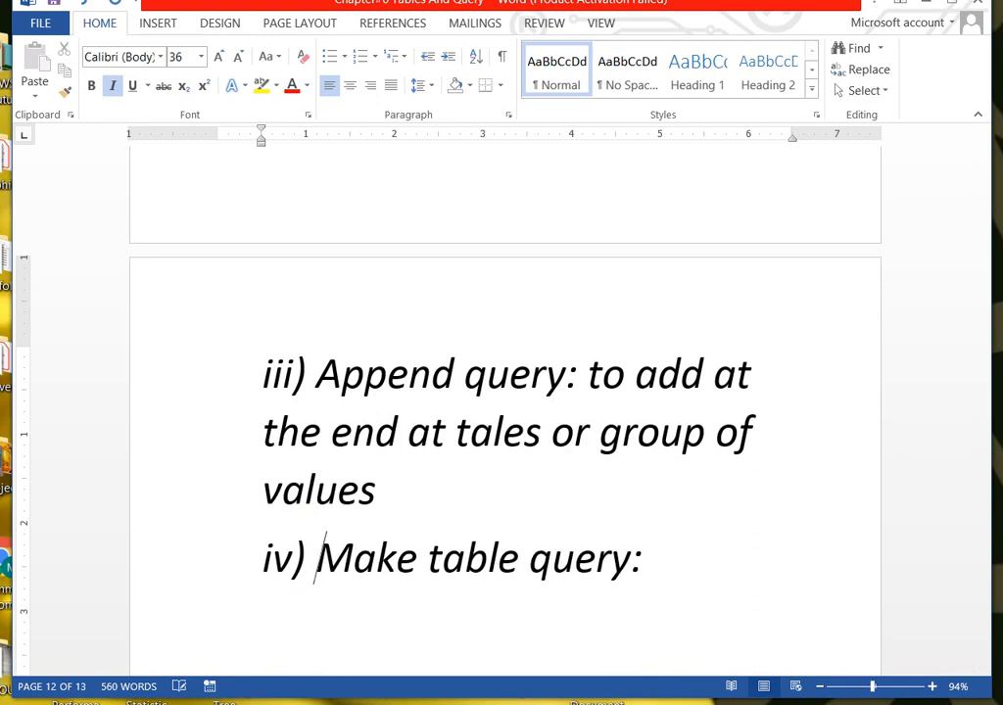
pyautogui.click(710, 615)
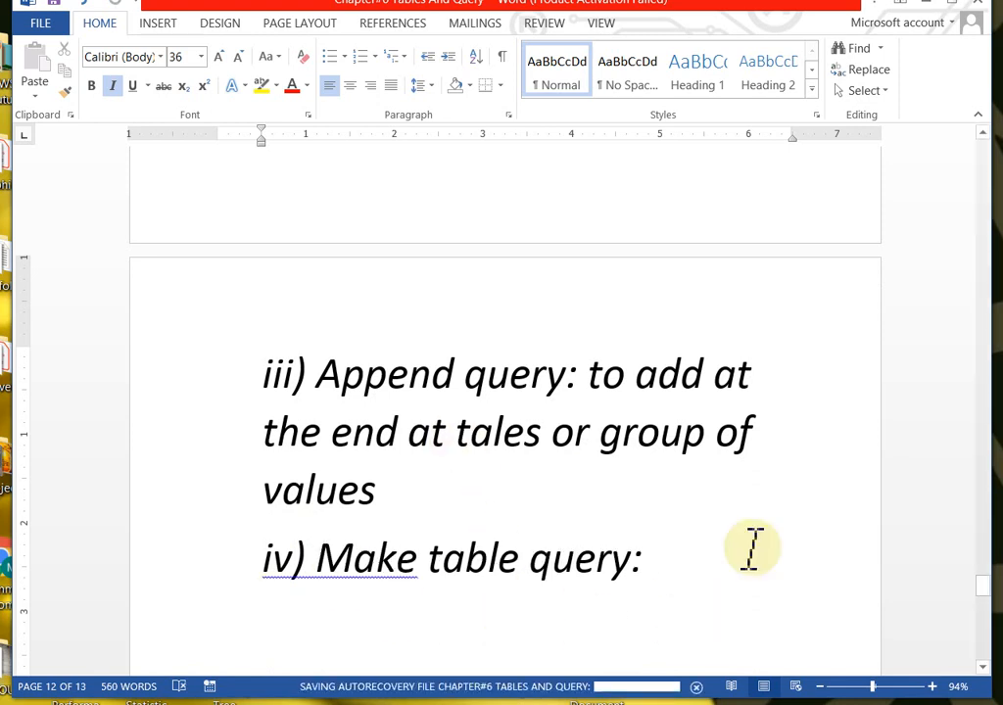
# Step: Complete the "iv) Make table query:" line with the definition "to create a new table."
pyautogui.moveTo(978, 604)
pyautogui.mouseDown()
pyautogui.moveTo(979, 580)
pyautogui.moveTo(988, 607)
pyautogui.mouseUp()
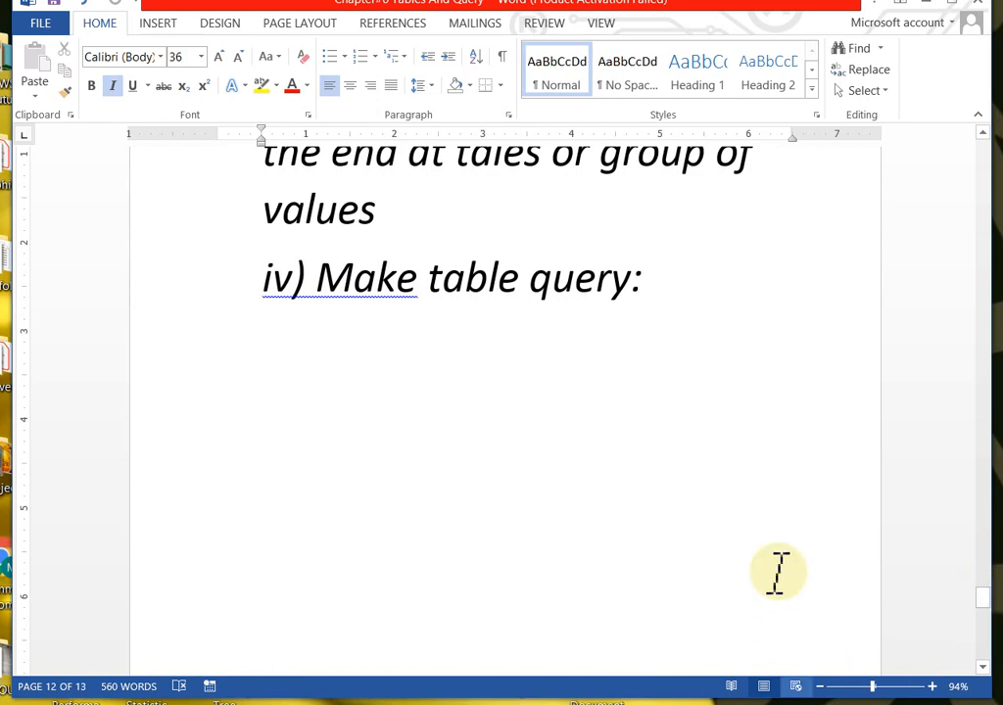
pyautogui.click(680, 312)
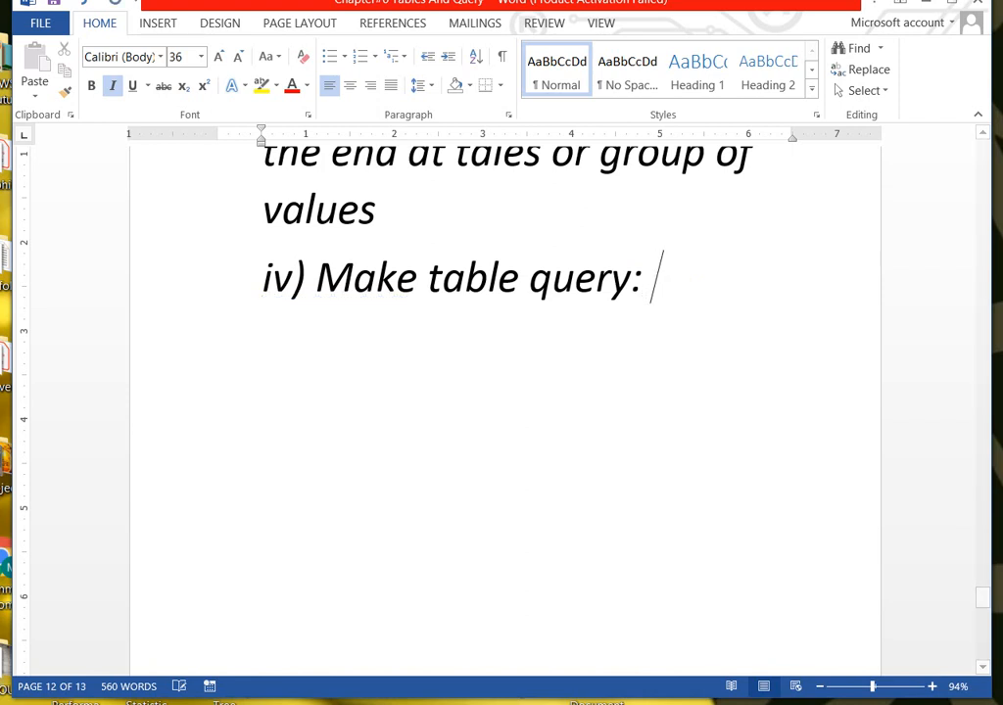
pyautogui.write('to create ')
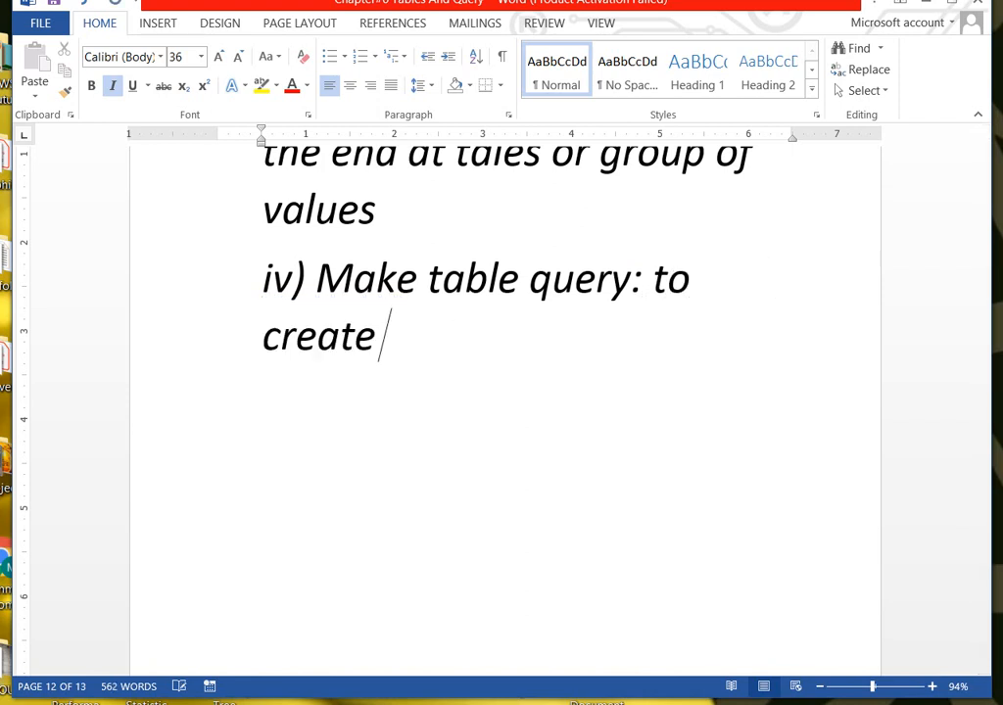
pyautogui.write('a new tab')
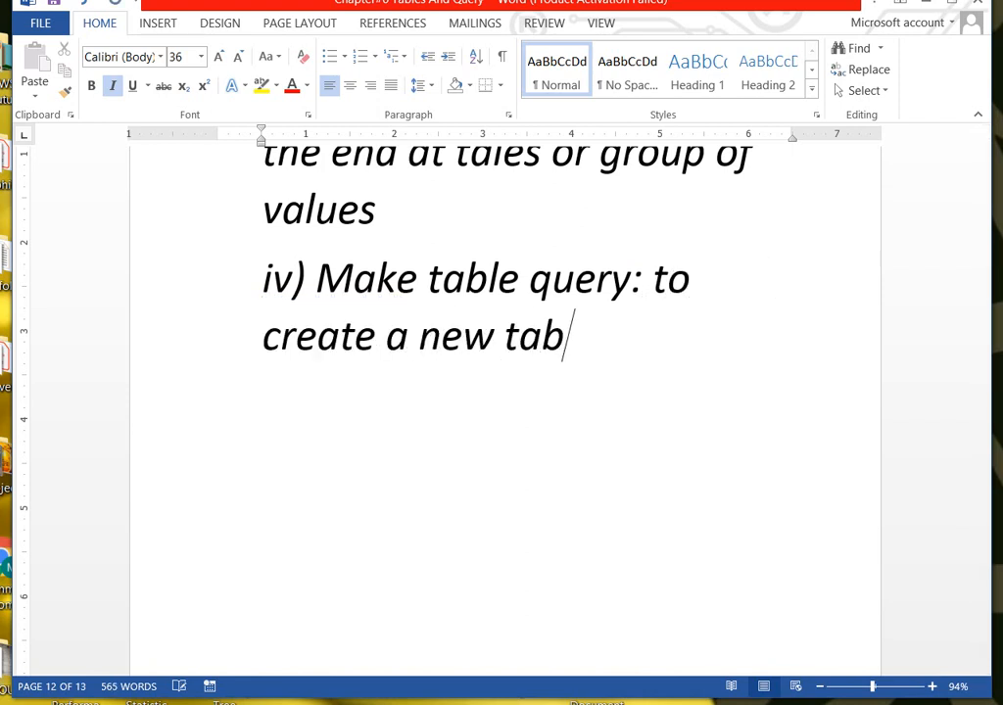
pyautogui.write('le.')
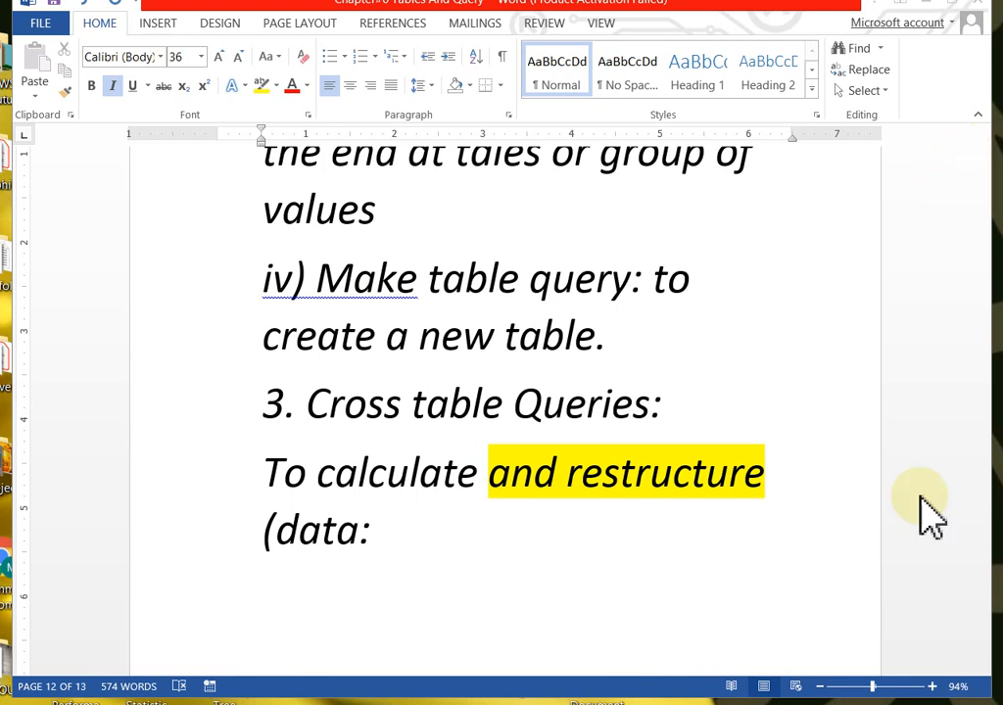
# Step: Add a closing parenthesis after the opening one before "data:" in the Cross table Queries definition
pyautogui.click(813, 514)
pyautogui.click(791, 475)
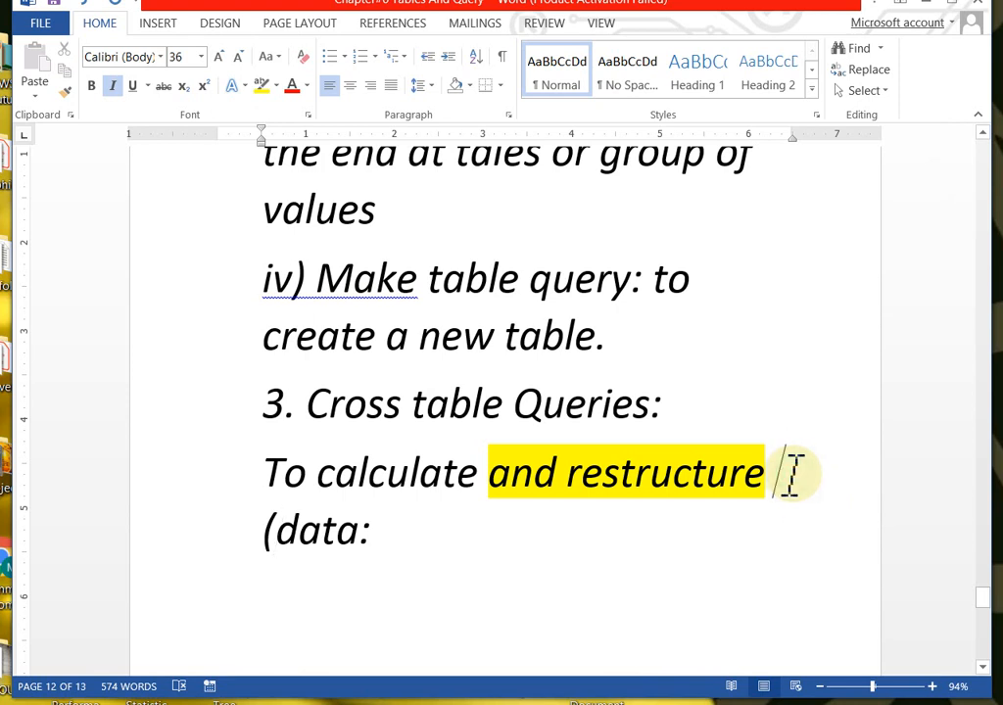
pyautogui.write('(')
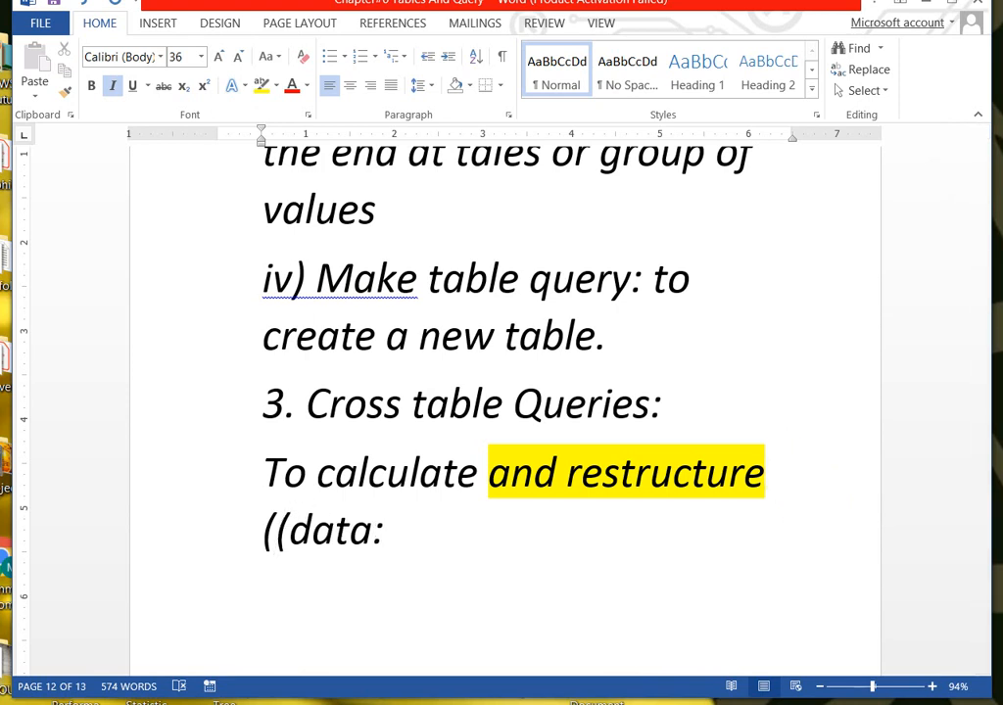
pyautogui.press('Delete')
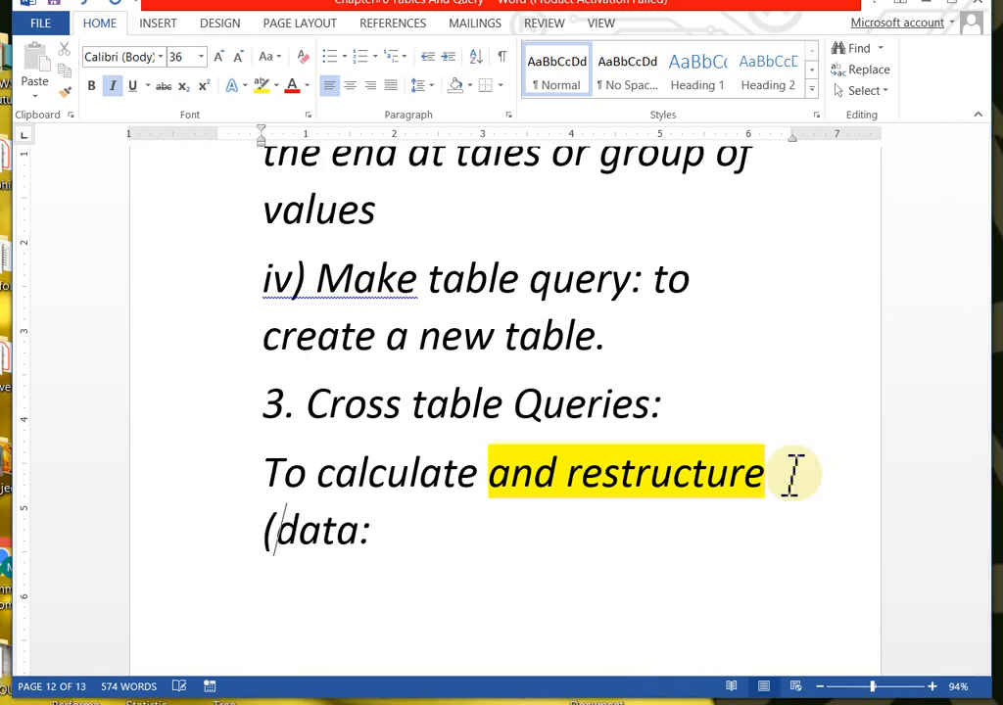
pyautogui.write(')')
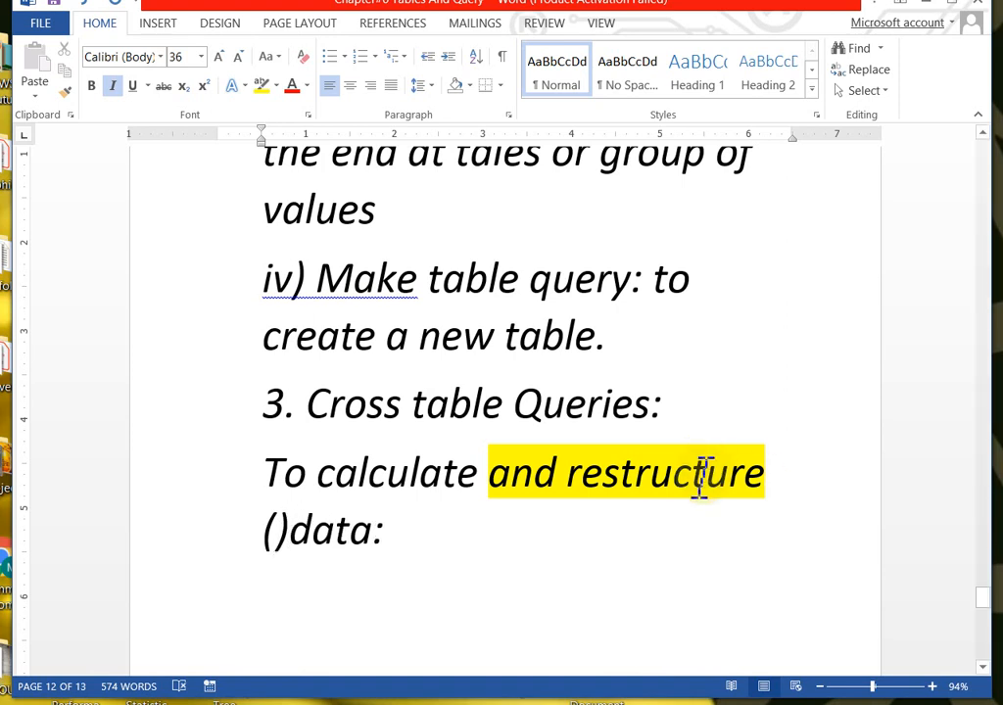
# Step: Insert "creating a new structure" inside the empty parentheses before "data:" in the Cross table Queries definition
pyautogui.click(277, 531)
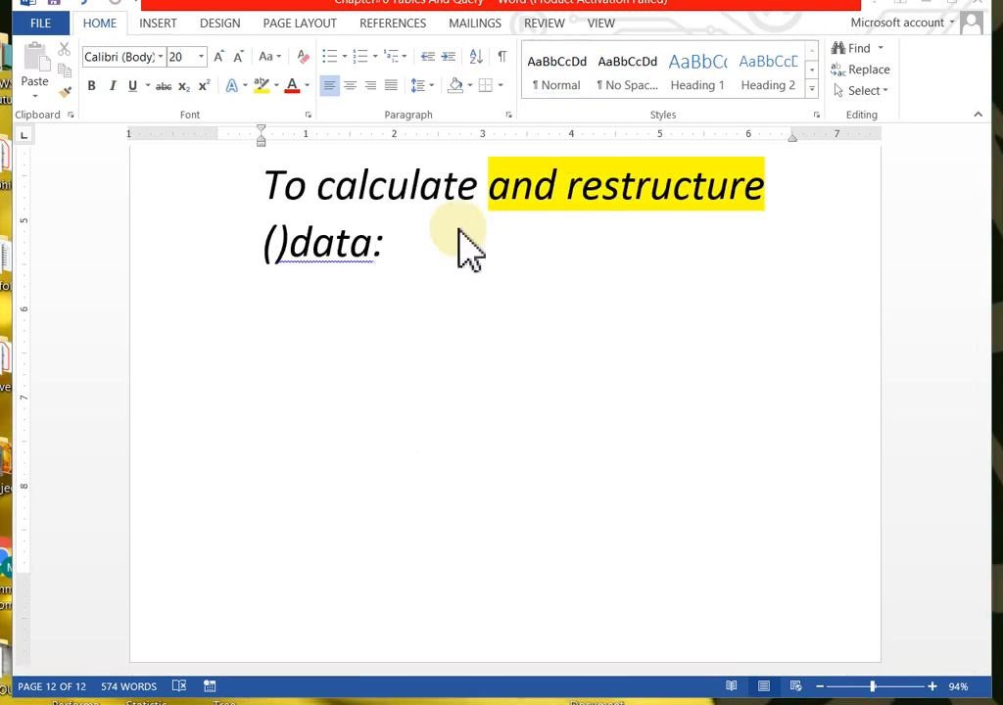
pyautogui.click(274, 252)
pyautogui.click(281, 238)
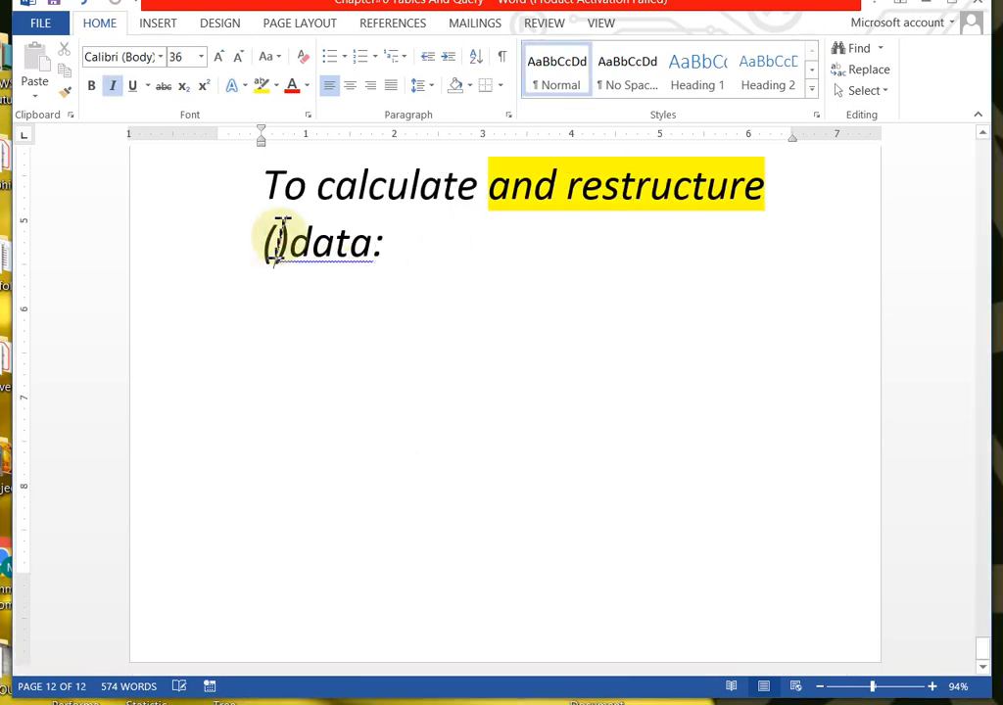
pyautogui.write('creati')
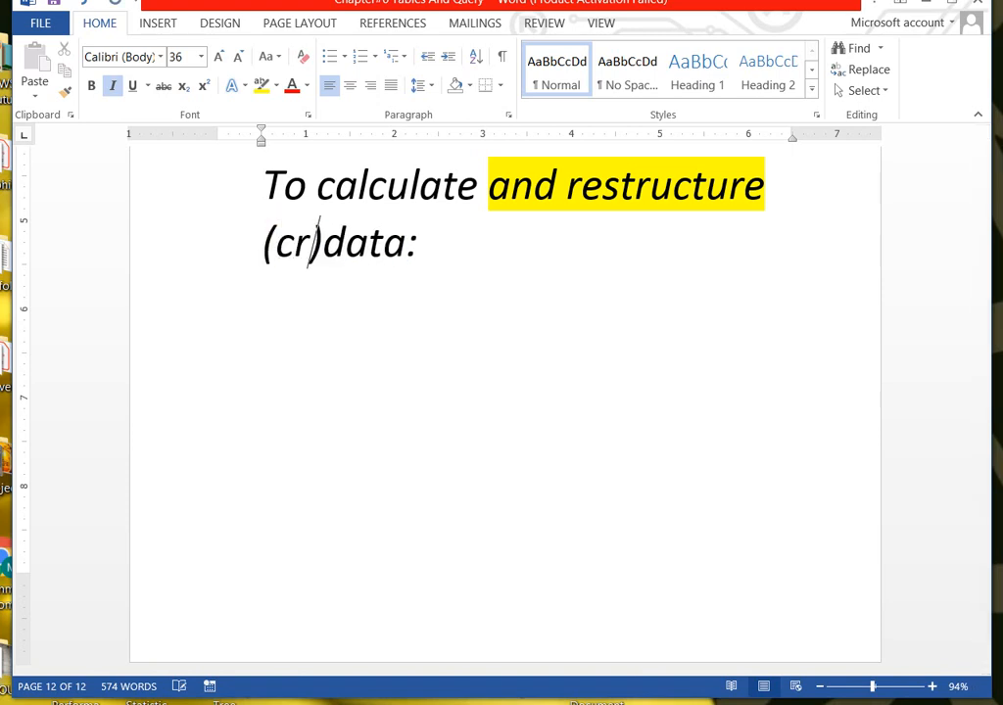
pyautogui.write('ng a n')
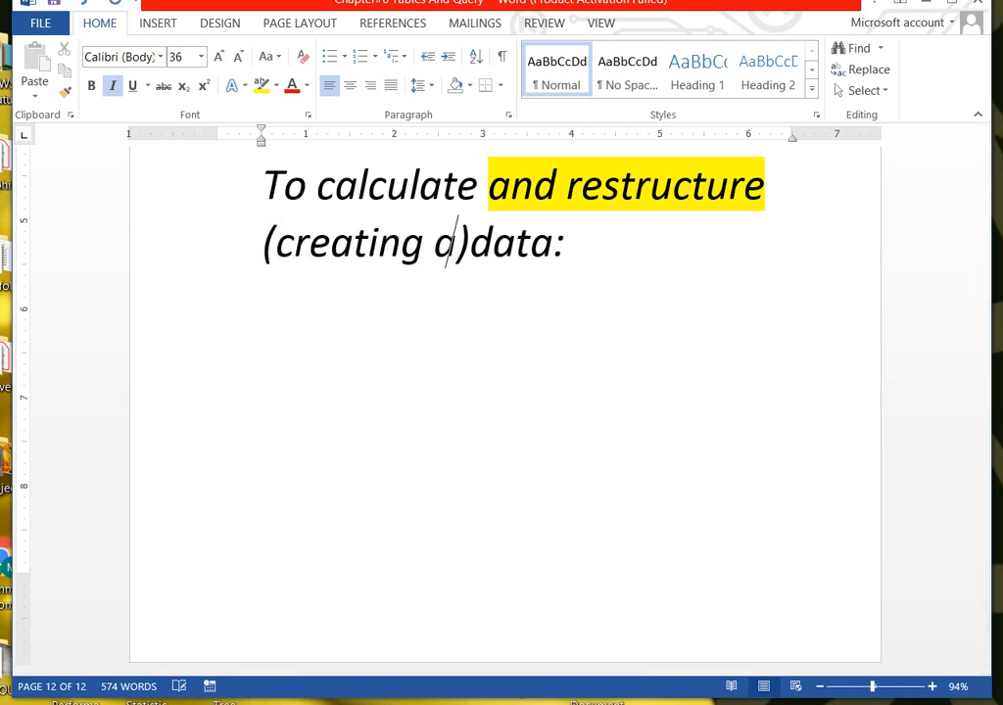
pyautogui.write('ew st')
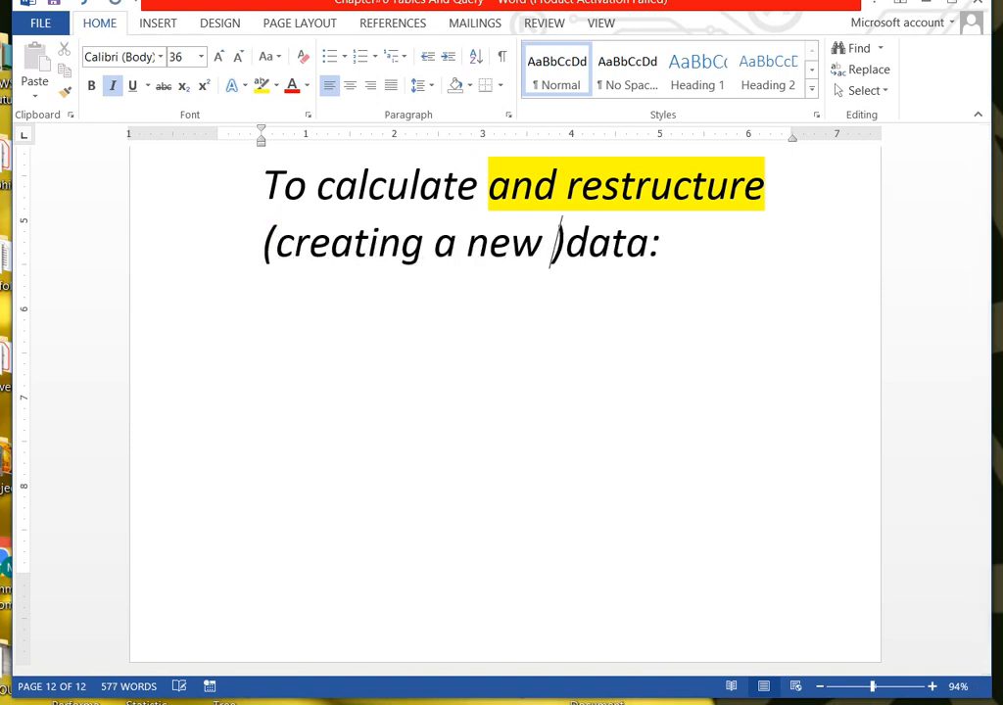
pyautogui.write('ructure')
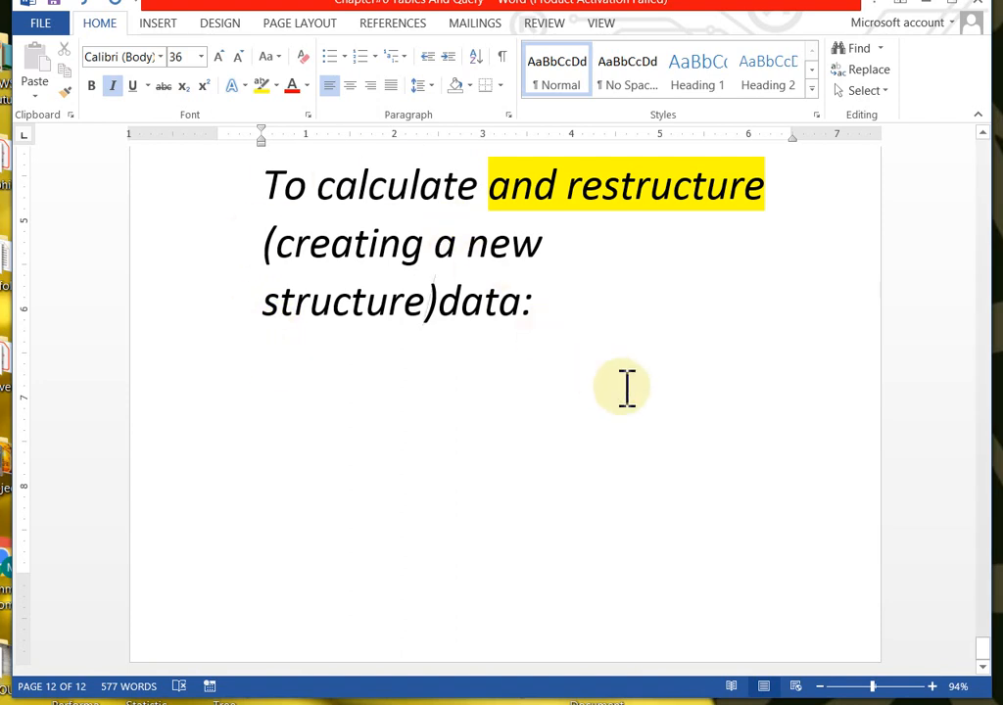
# Step: List "AVg", "Sum", "Min" and "Max" on separate lines below the Cross table Queries definition
pyautogui.click(632, 294)
pyautogui.press('Return')
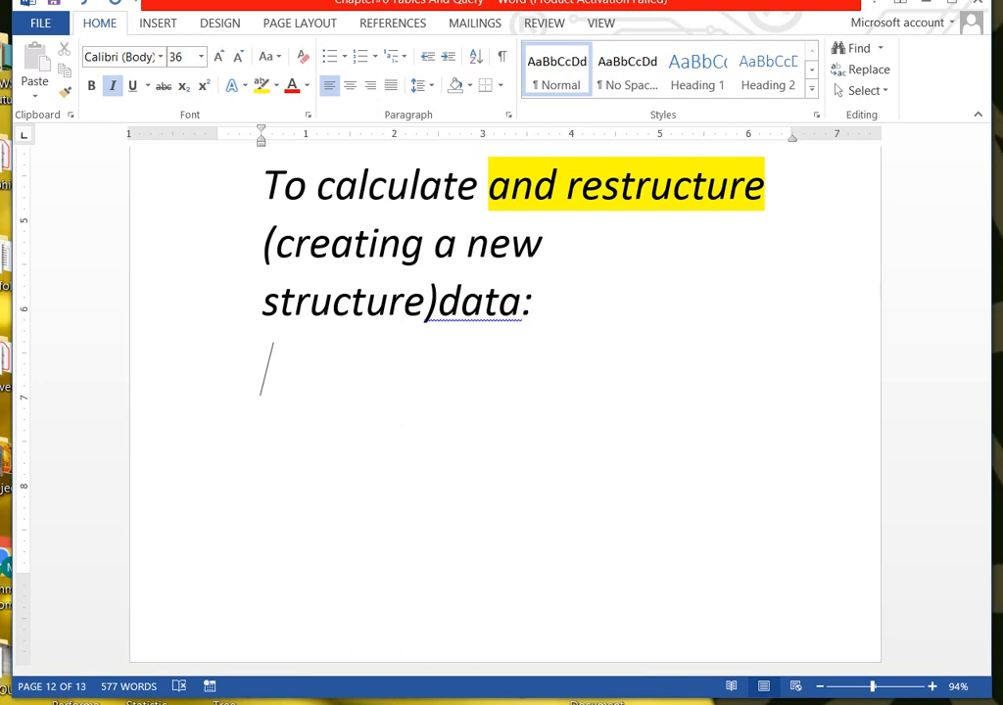
pyautogui.write('AVg')
pyautogui.press('Return')
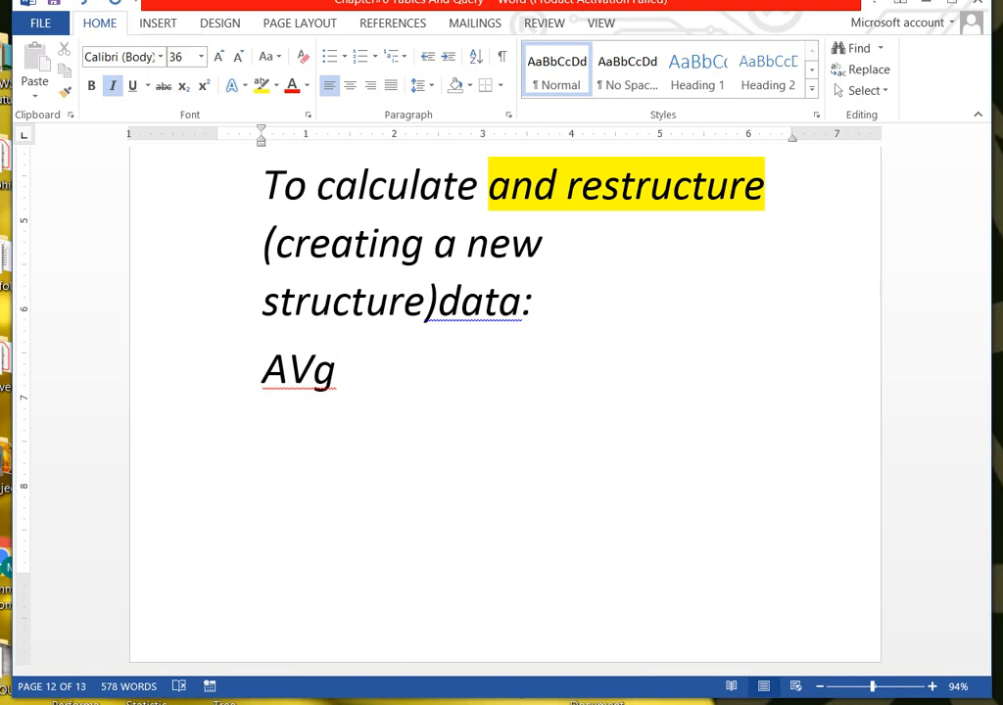
pyautogui.write('sum')
pyautogui.press('Return')
pyautogui.write('min')
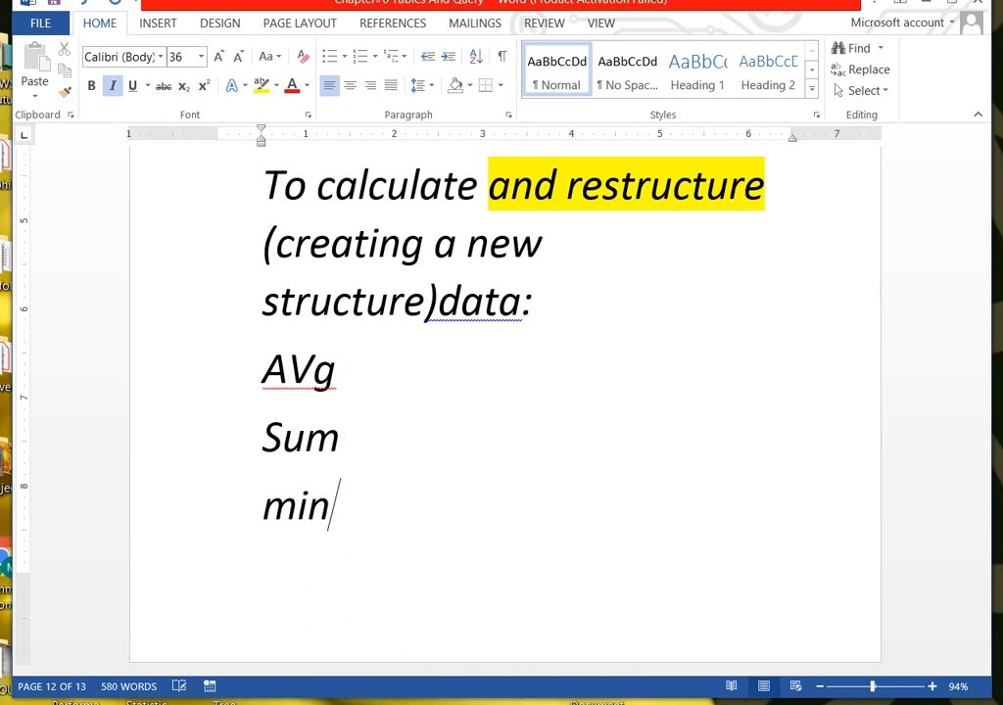
pyautogui.press('Return')
pyautogui.write('max')
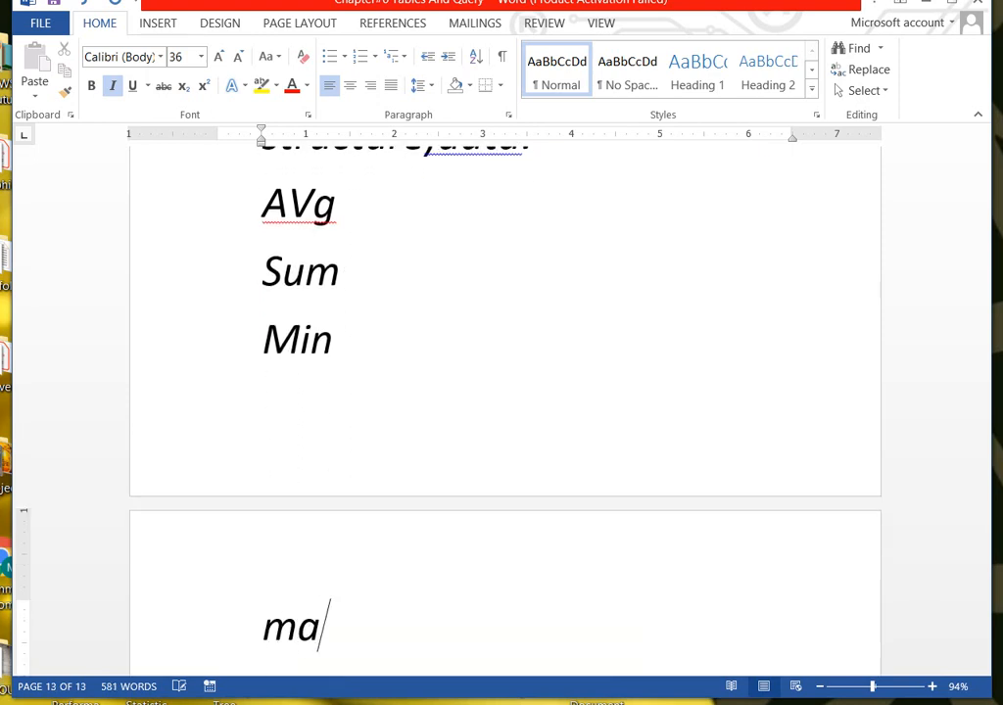
# Step: Add the heading "4. Parametric (input value) Query:" on a new line below "Max"
pyautogui.press('Return')
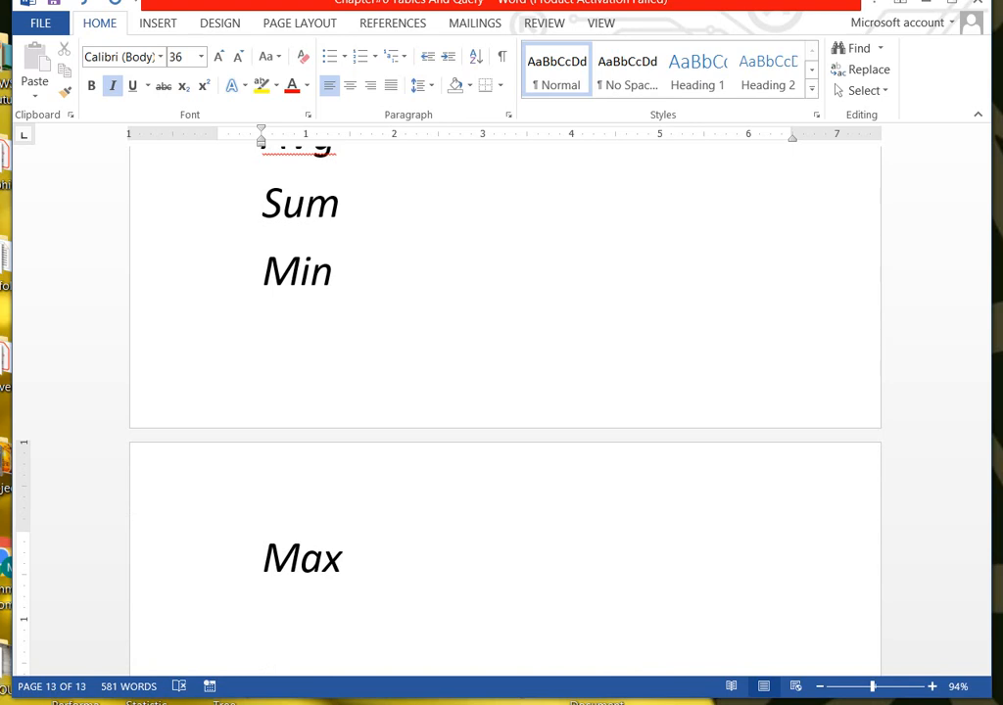
pyautogui.write('4. Param')
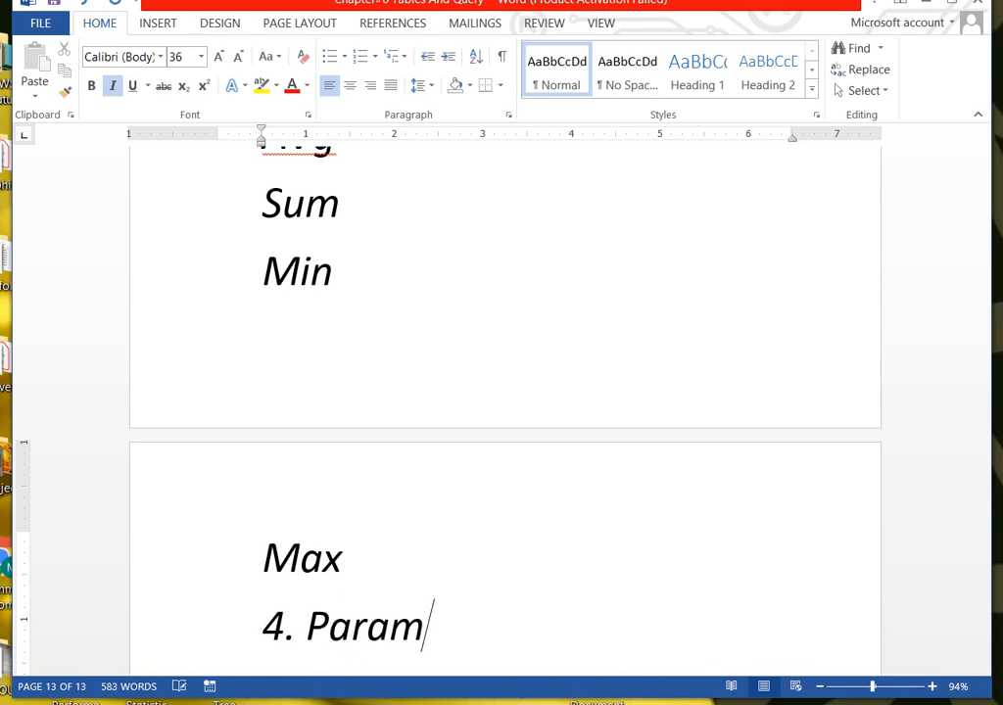
pyautogui.write('eti')
pyautogui.press('BackSpace')
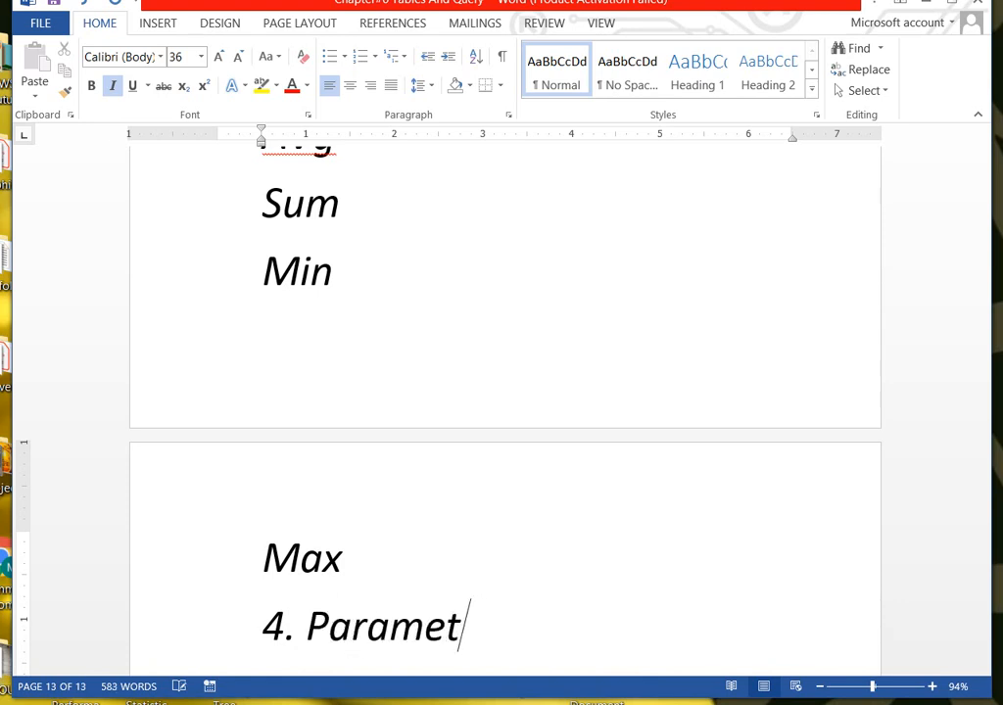
pyautogui.write('ric (')
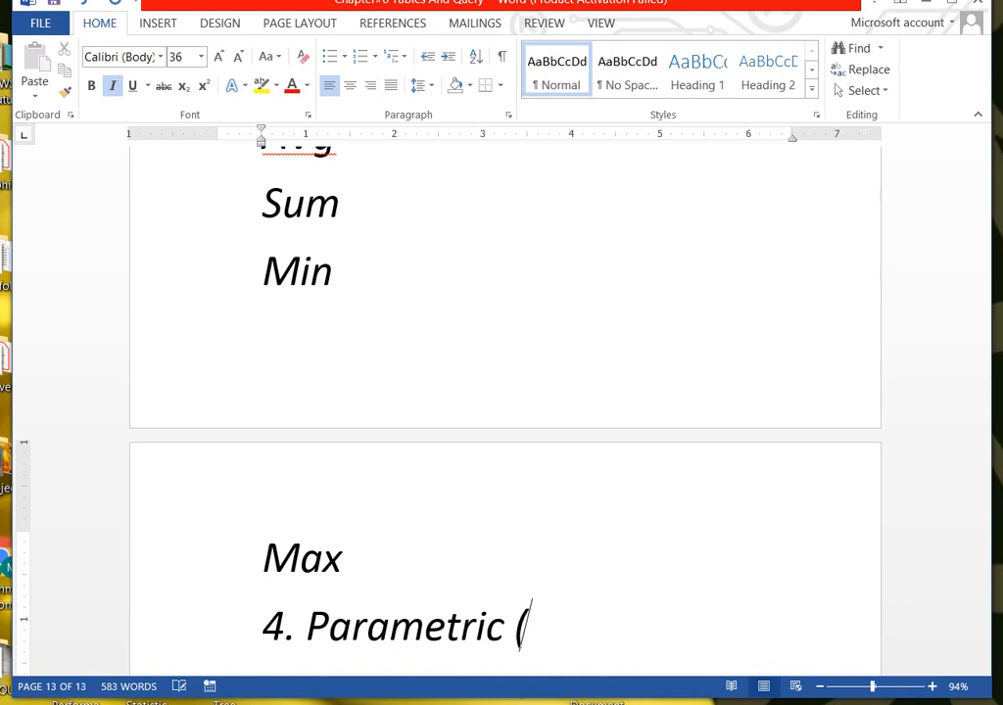
pyautogui.write('inpu')
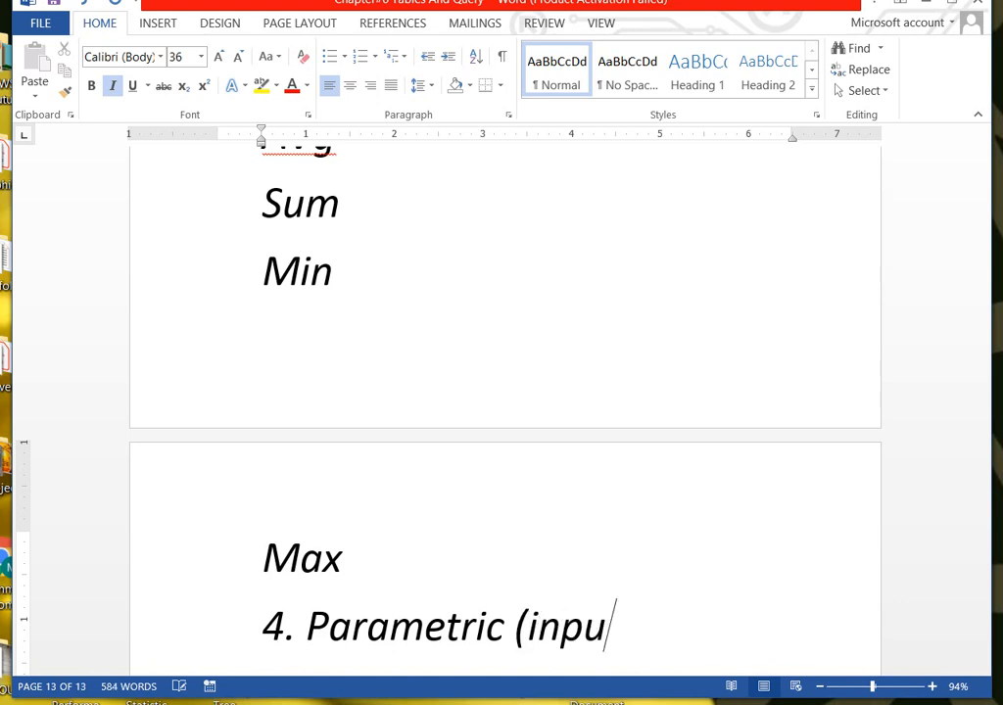
pyautogui.write('t va')
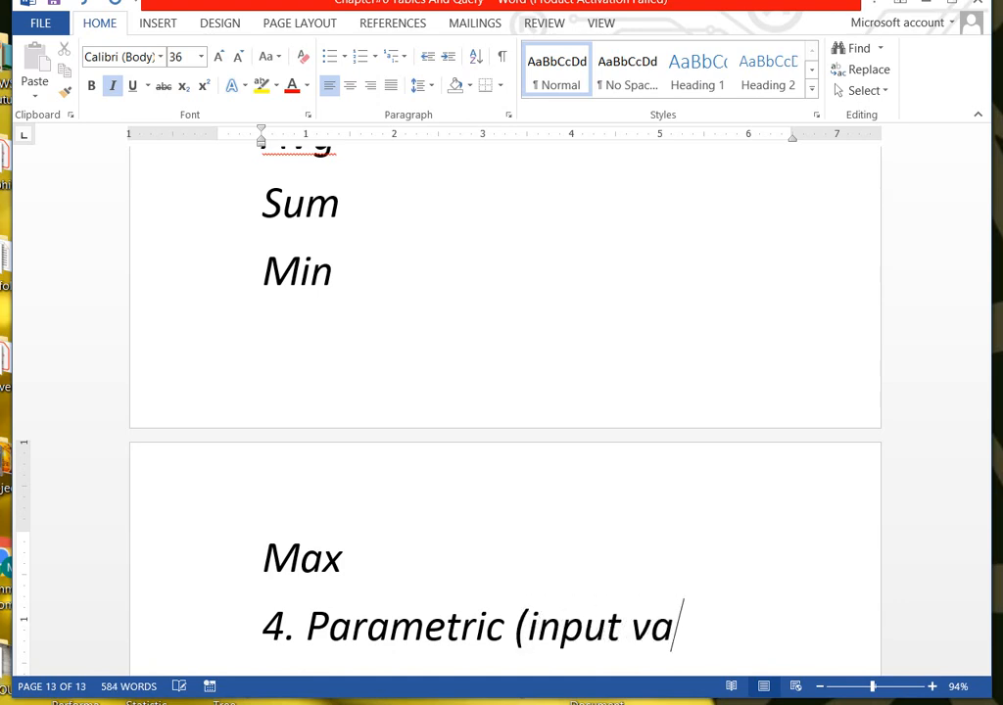
pyautogui.write('lue)')
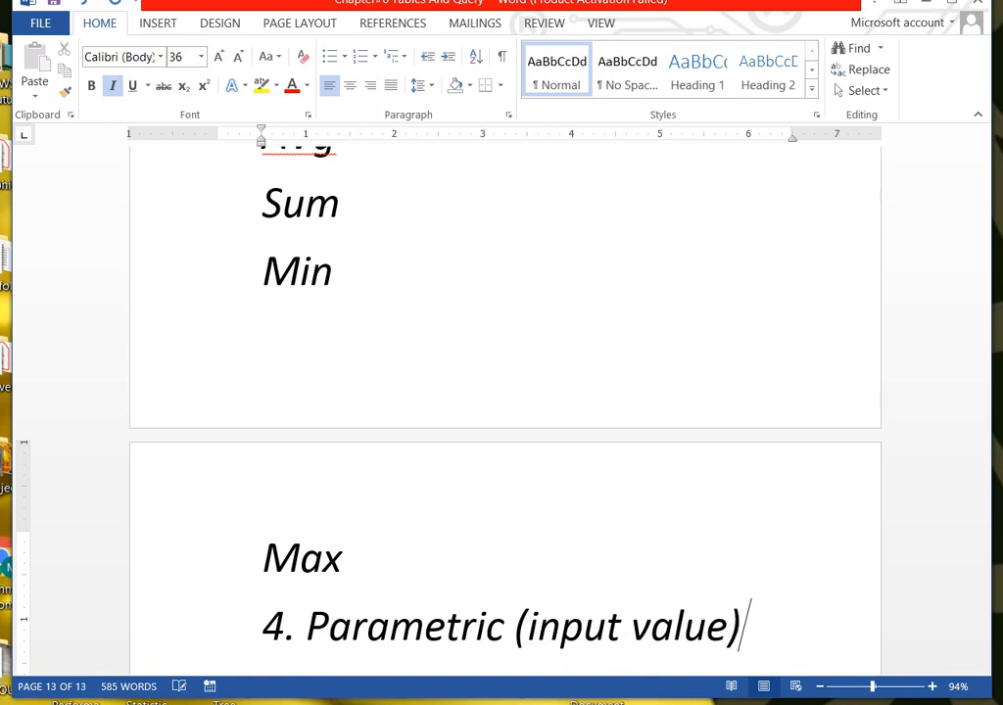
pyautogui.write('uery')
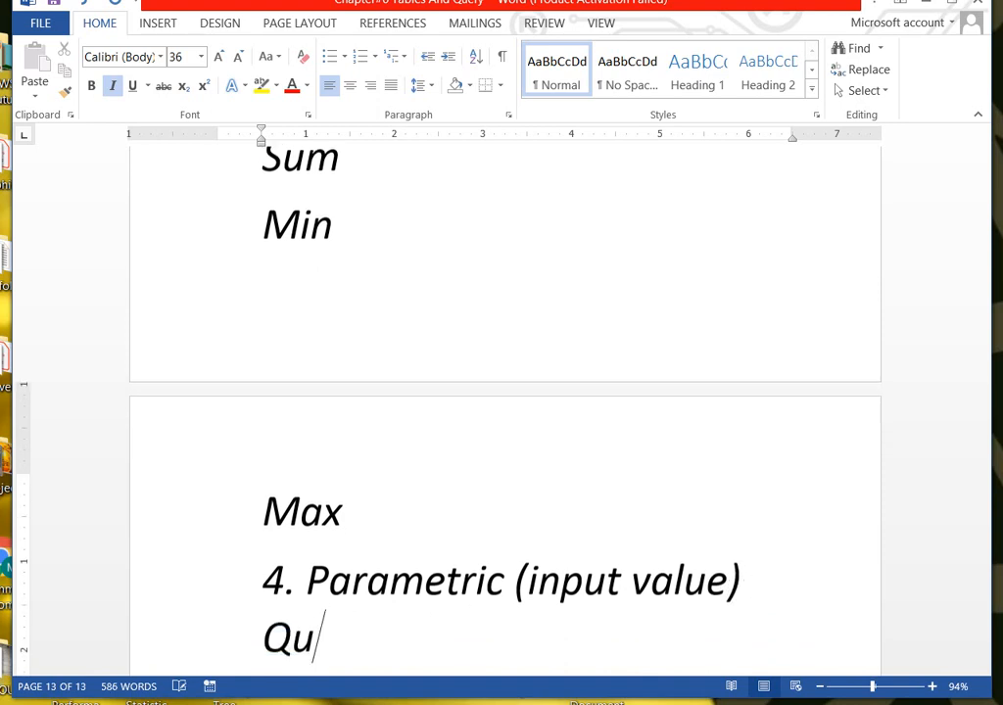
pyautogui.write(':')
# Step: Write the definition "It showa a dialog box to get input when we execute it." below the Parametric Query heading
pyautogui.press('Return')
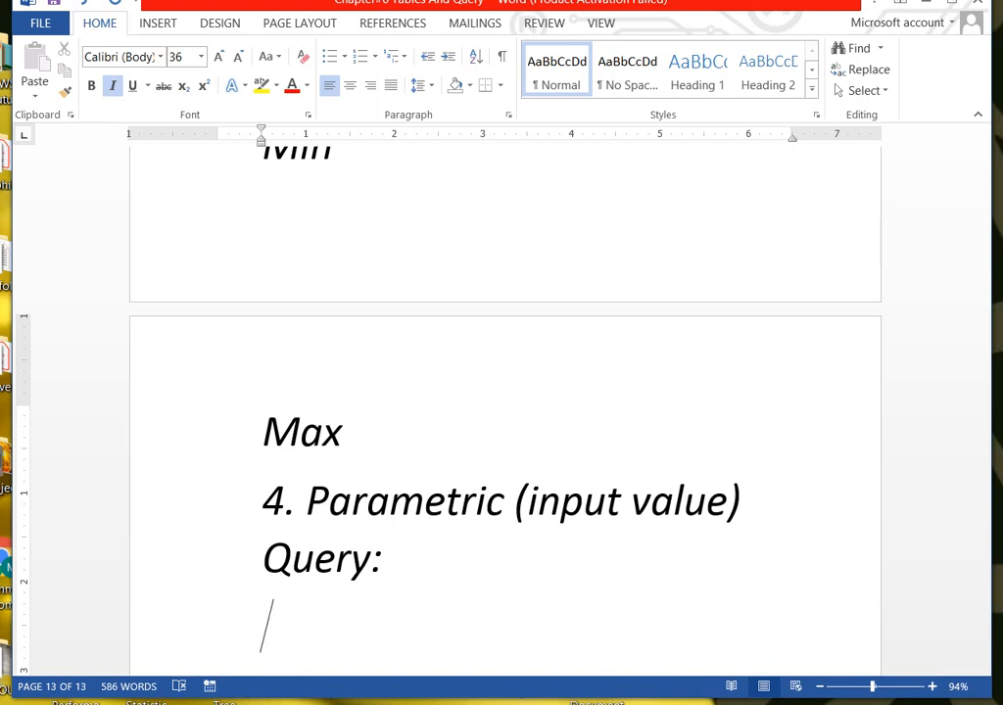
pyautogui.write('It ')
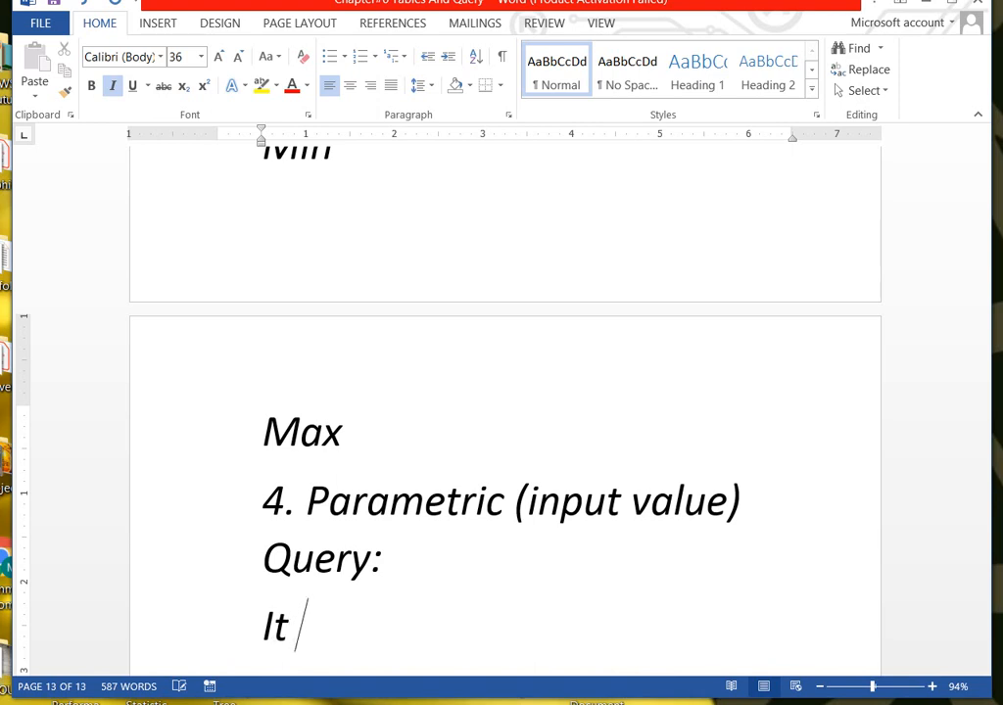
pyautogui.write('showa ')
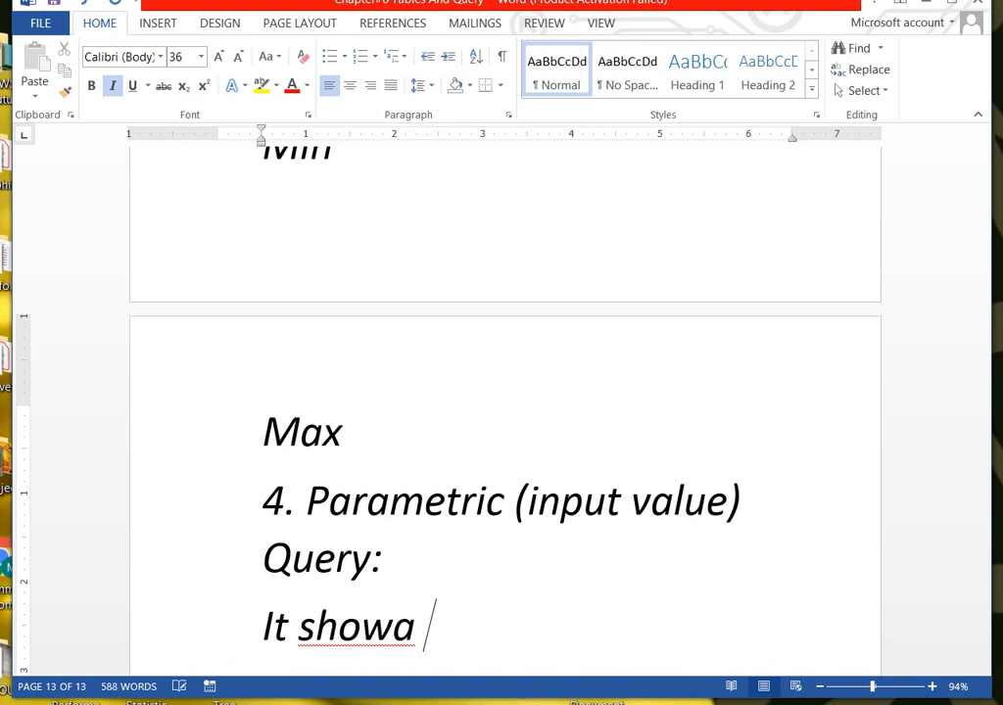
pyautogui.write('a dialog')
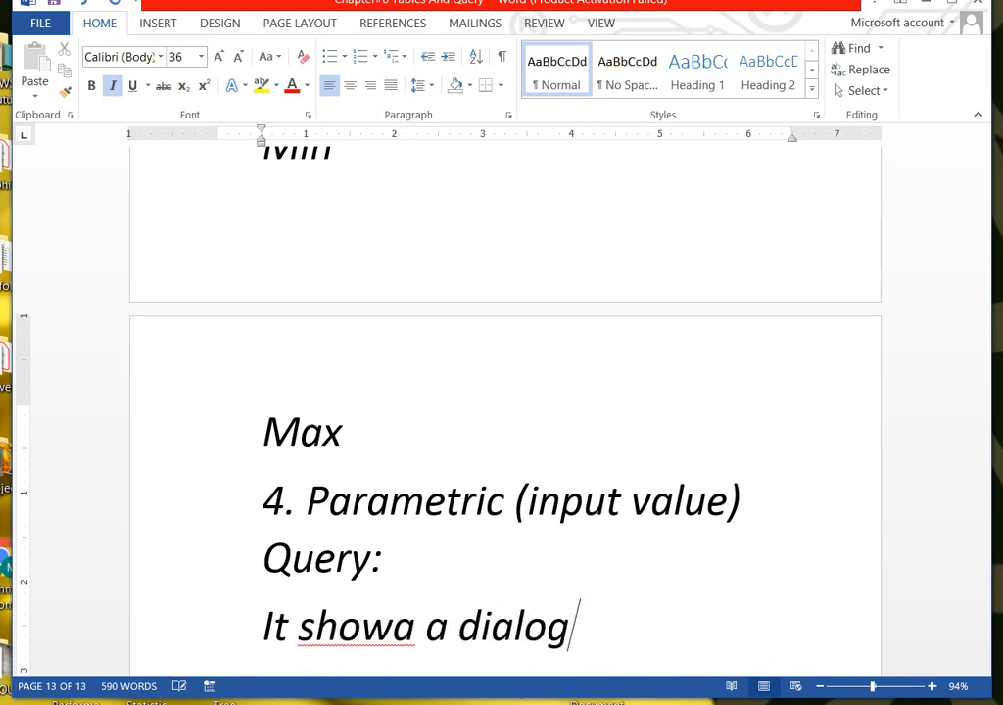
pyautogui.write(' box t')
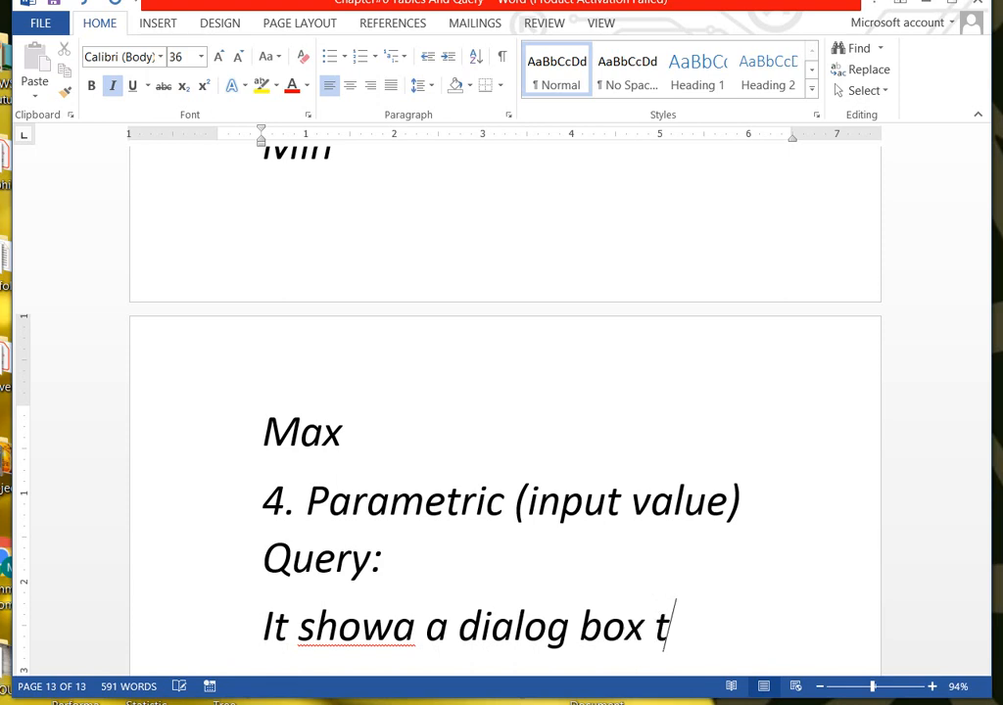
pyautogui.write('o get i')
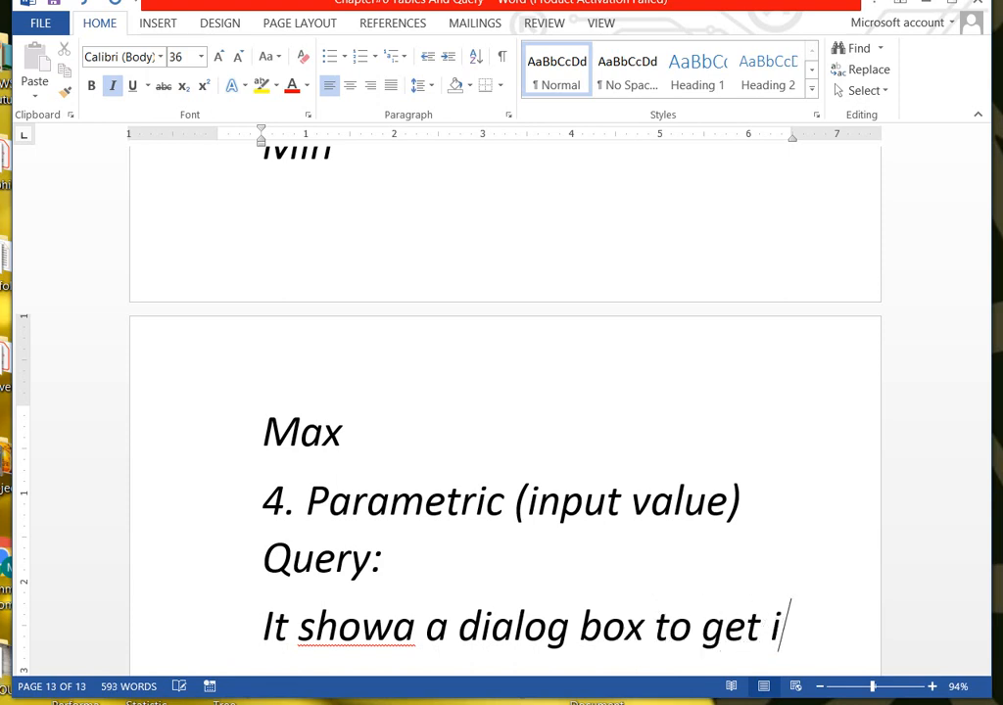
pyautogui.write('nput when')
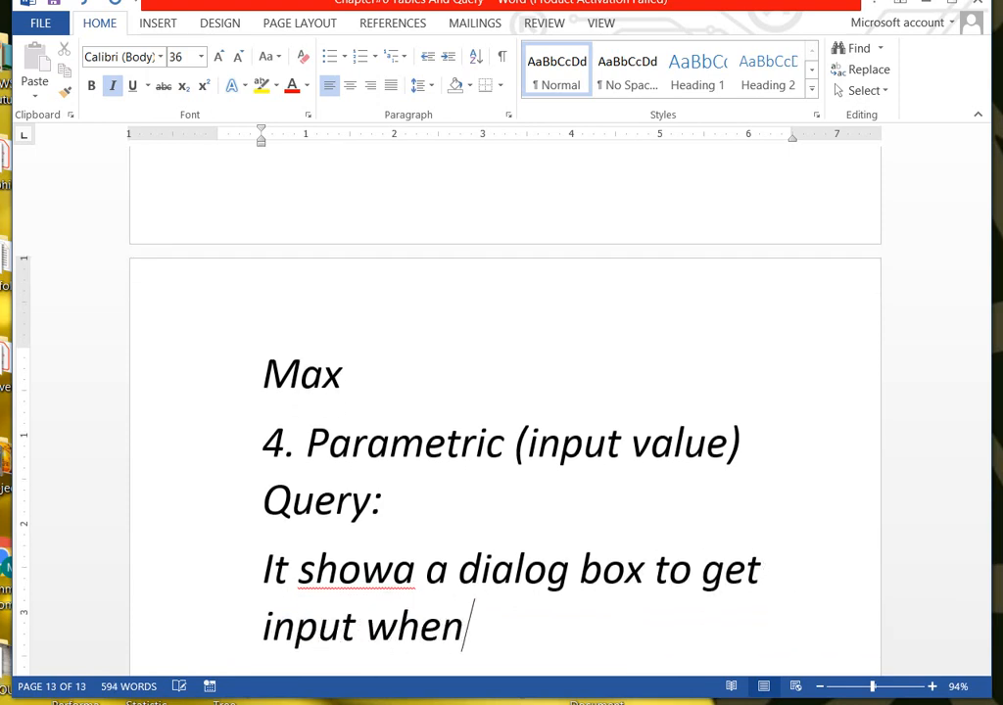
pyautogui.write(' we exec')
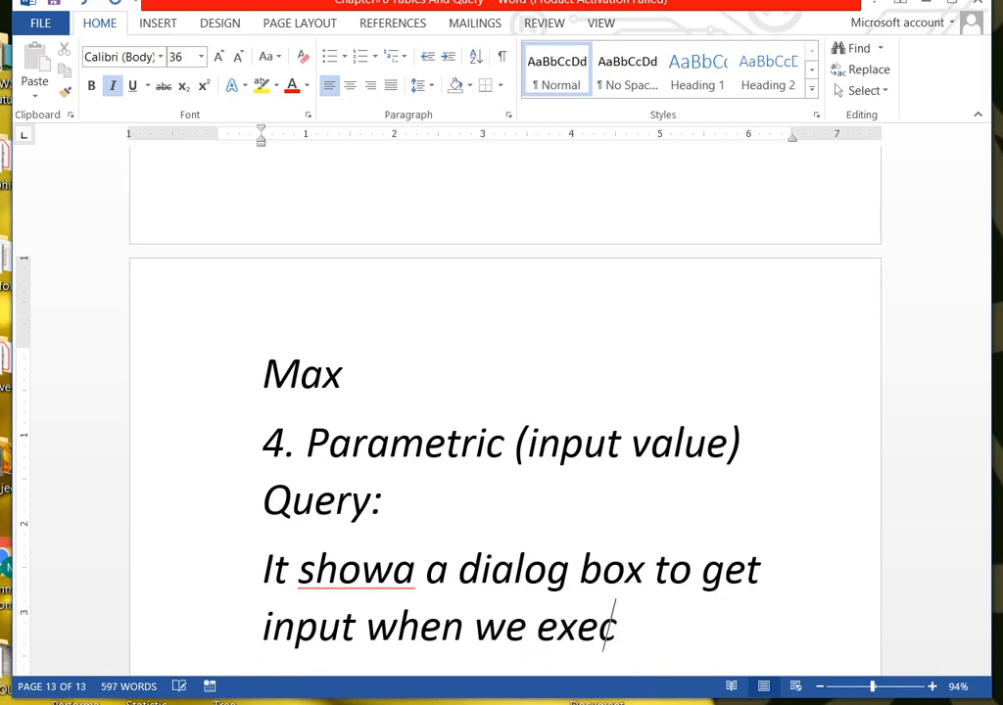
pyautogui.write('ute it')
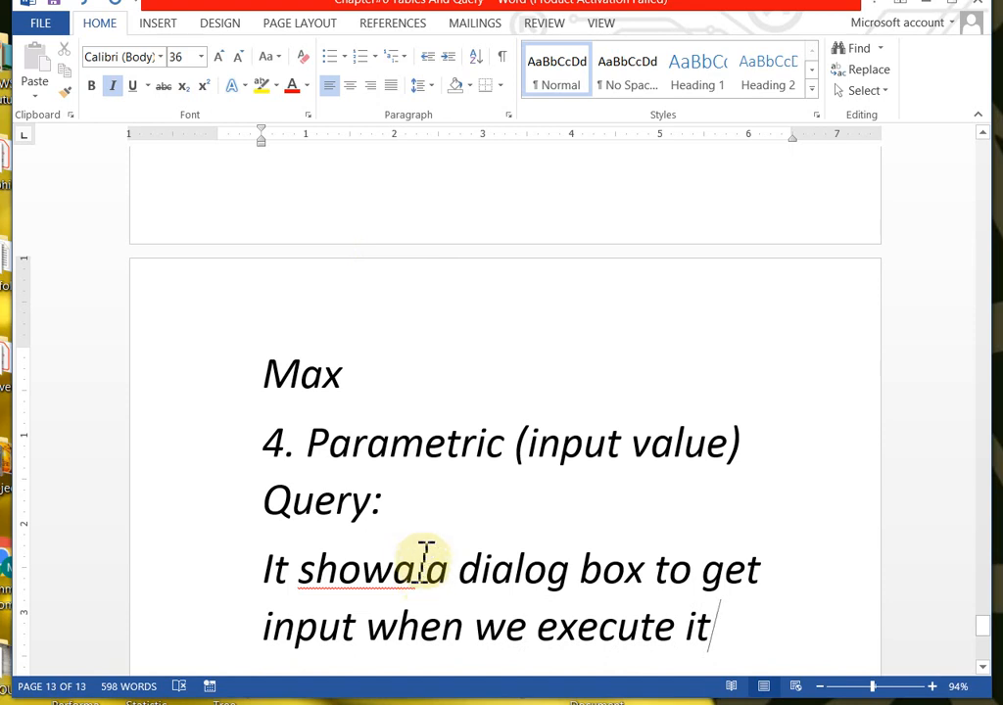
pyautogui.press('BackSpace')
pyautogui.write('t')
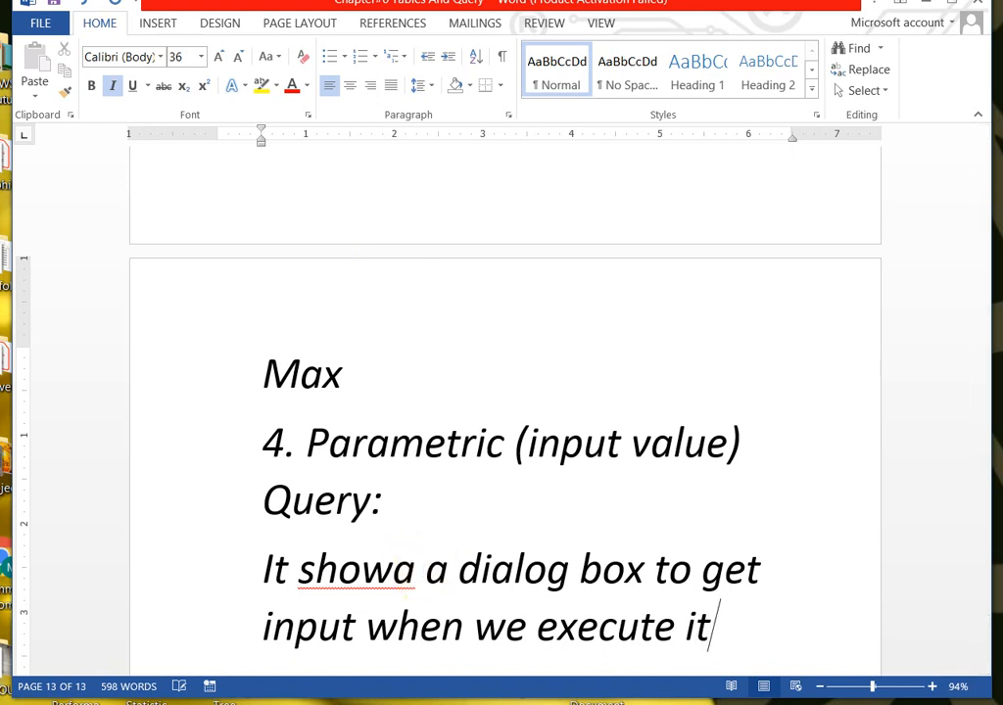
# Step: Correct the misspelled word "showa" to "show" in the Parametric Query definition
pyautogui.click(430, 569)
pyautogui.press('BackSpace')
pyautogui.press('BackSpace')
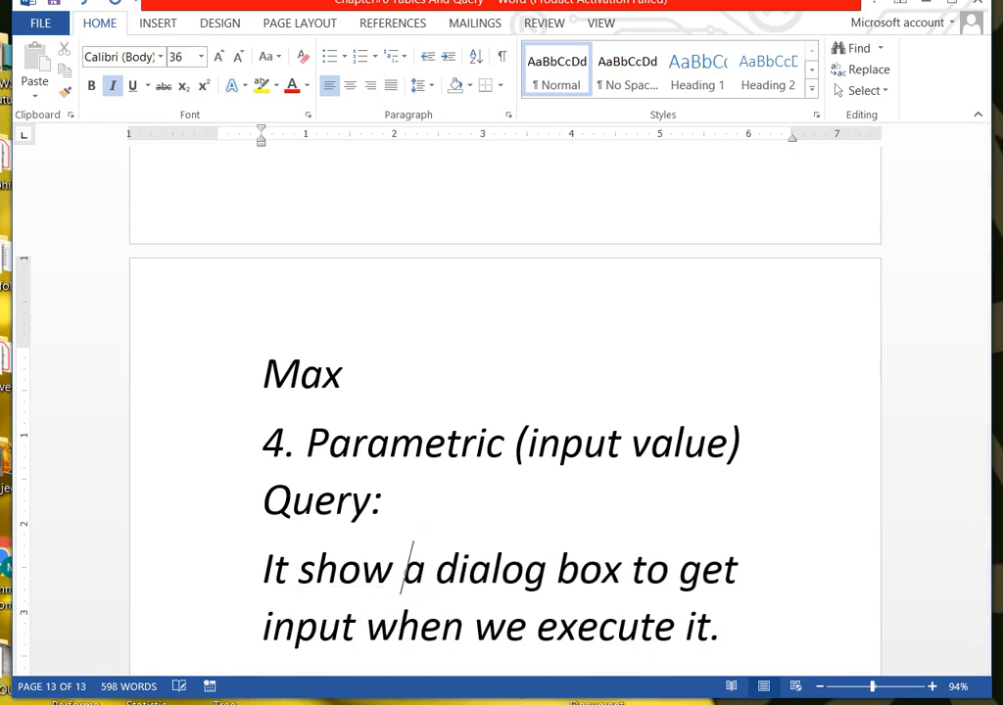
# Step: Insert "(Parameter)" directly after "input" in the Parametric Query definition and return to the end of the document
pyautogui.click(359, 628)
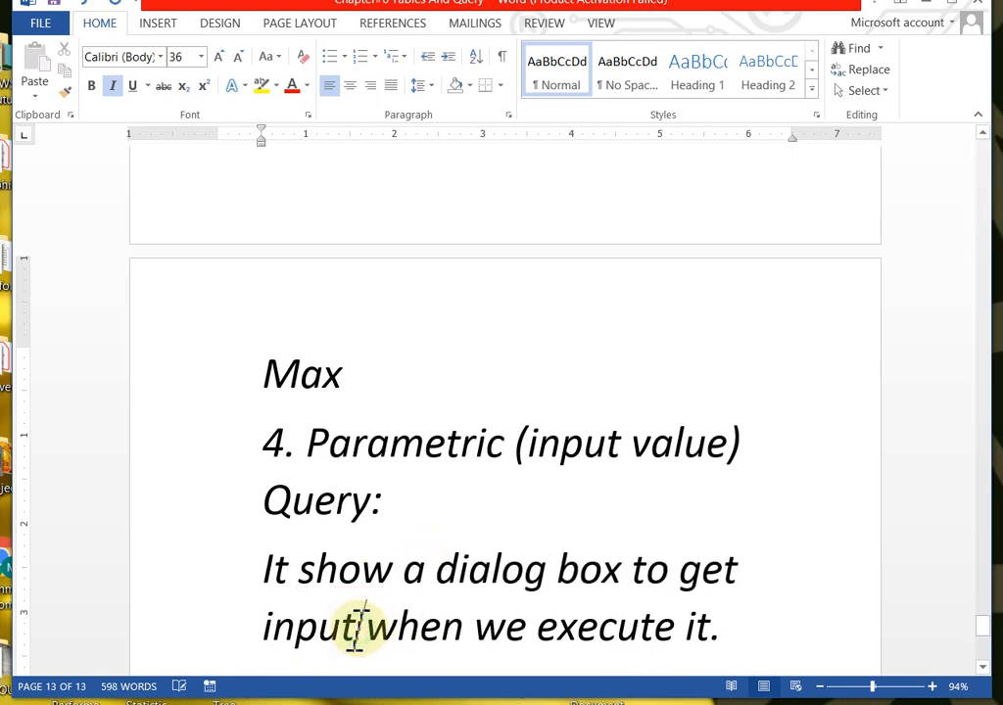
pyautogui.write('()')
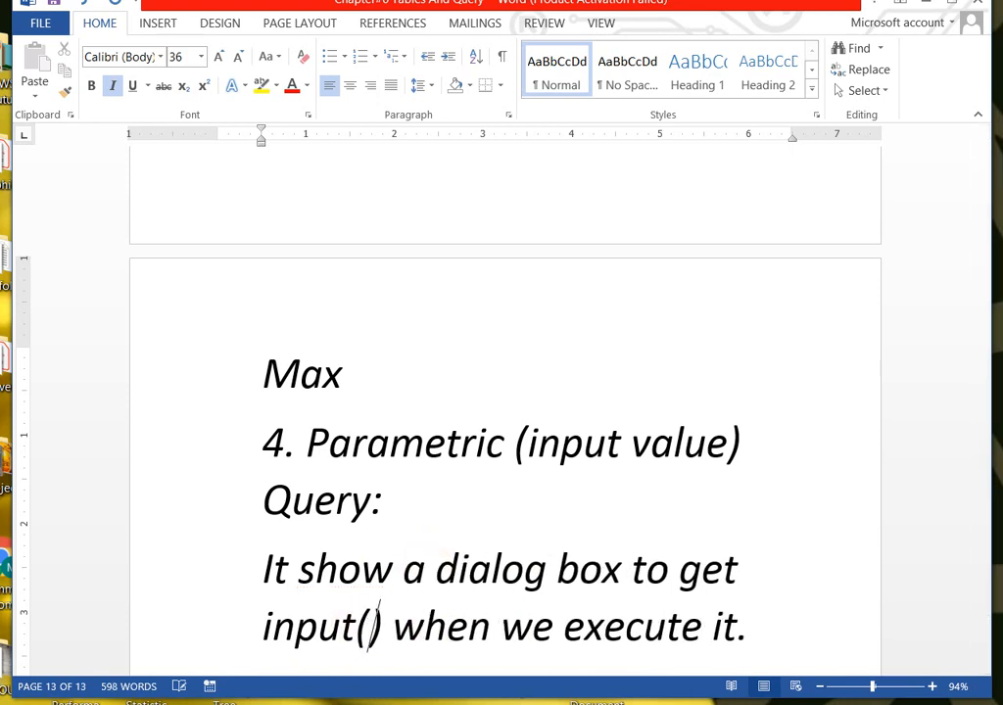
pyautogui.write('Parate')
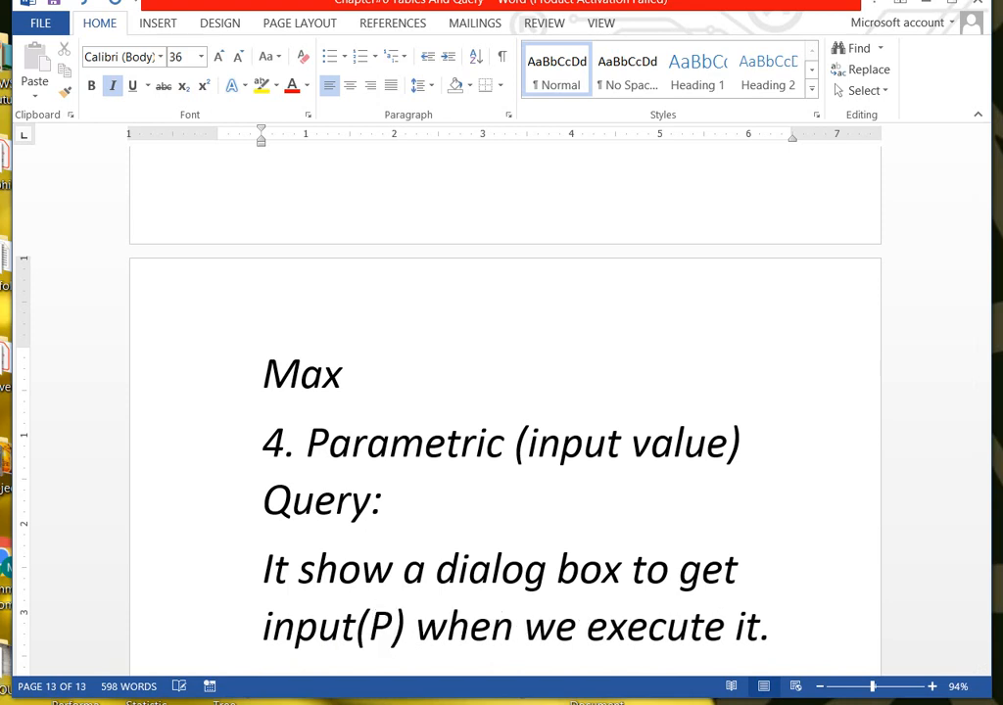
pyautogui.write('r')
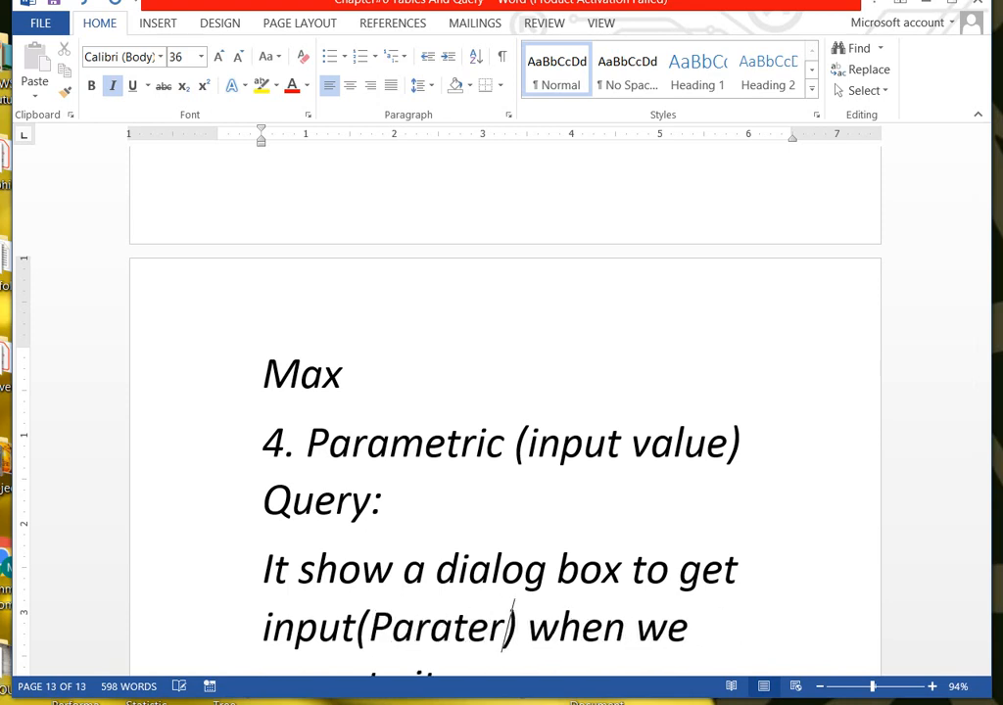
pyautogui.press('BackSpace')
pyautogui.press('BackSpace')
pyautogui.press('BackSpace')
pyautogui.write('meter')
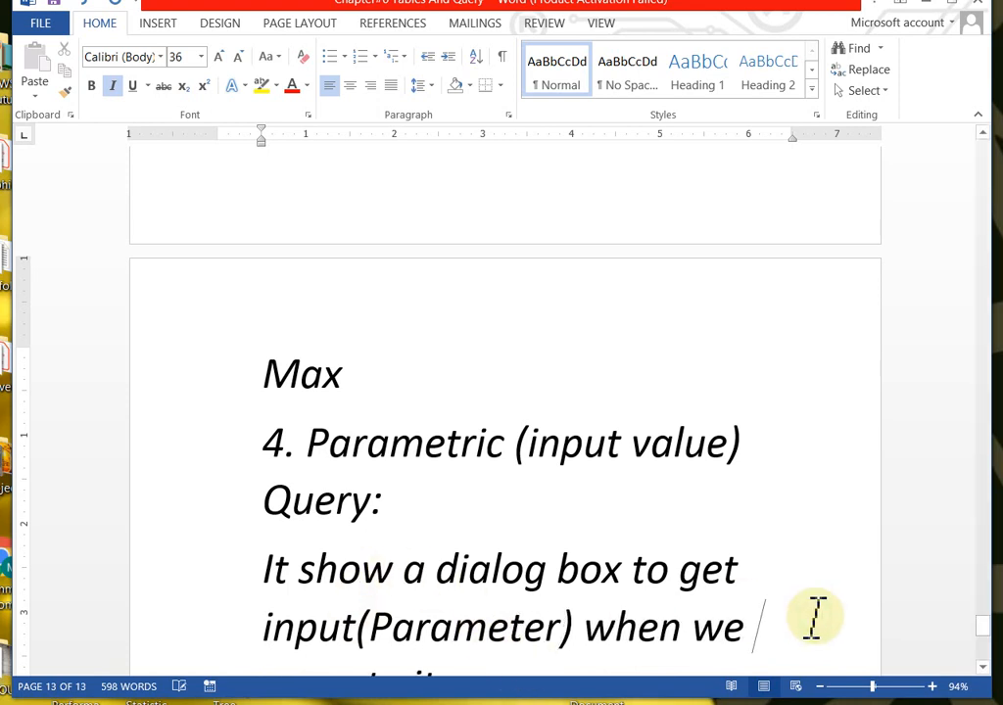
pyautogui.hotkey('ctrl', 'End')
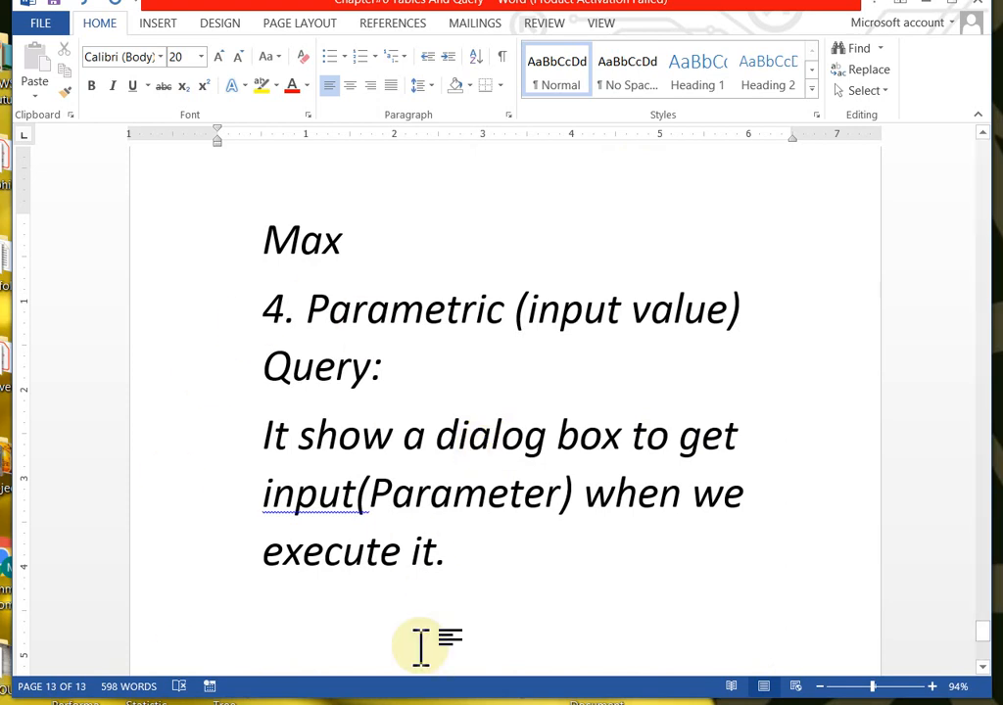
# Step: Switch to Access, dismiss the activation notice and open the recent database PC database
pyautogui.click(519, 703)
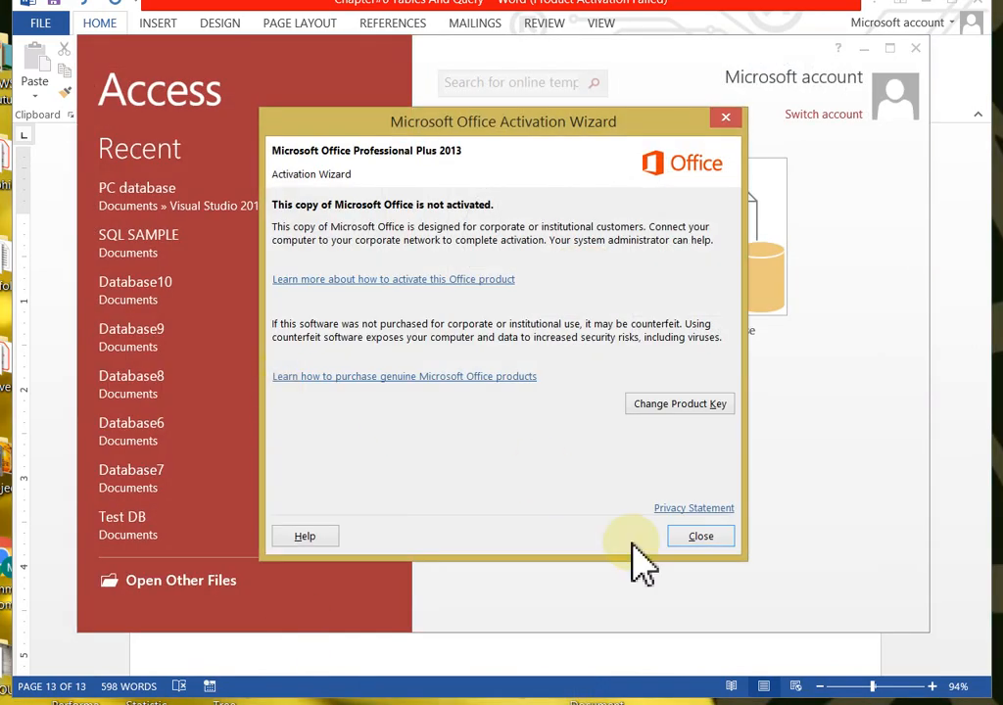
pyautogui.click(722, 542)
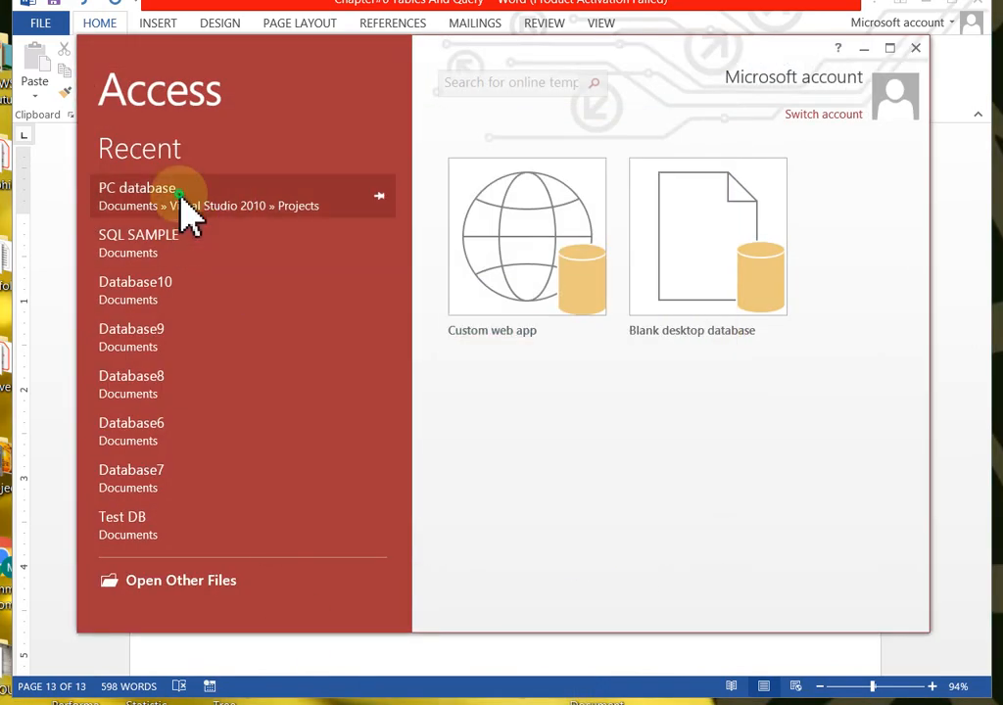
pyautogui.click(180, 194)
pyautogui.click(181, 196)
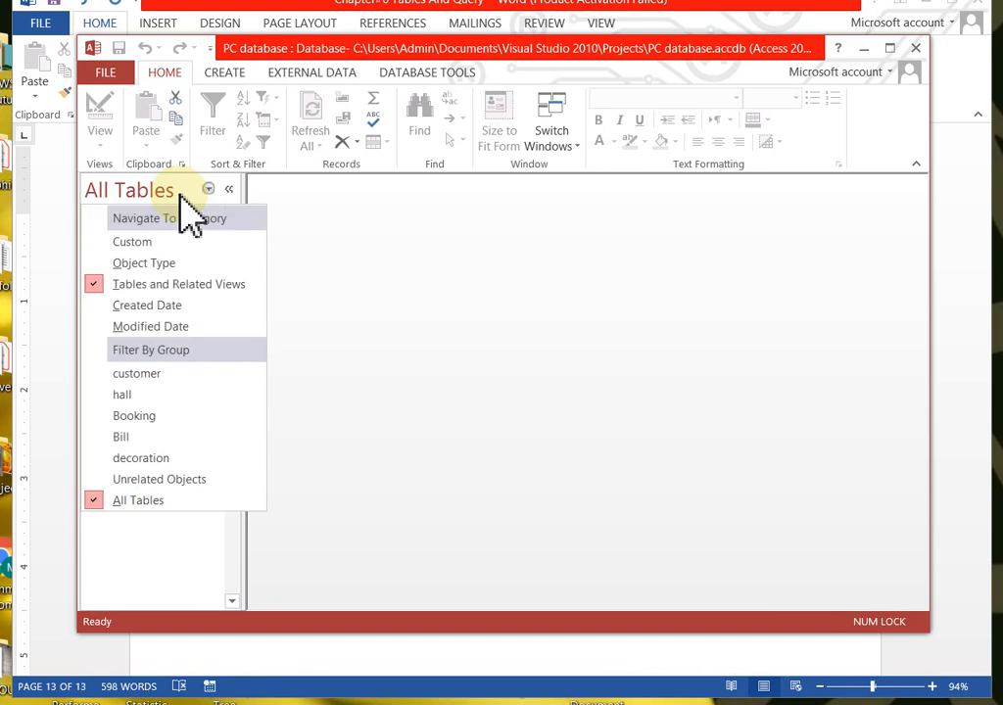
pyautogui.click(370, 251)
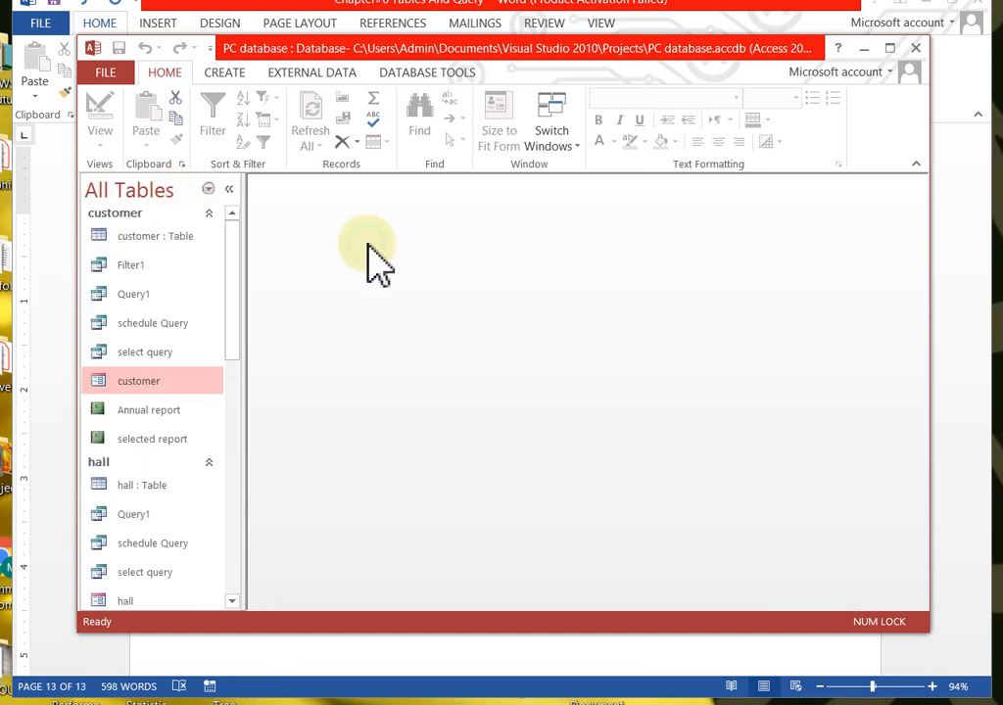
# Step: Create a new query in Design view with the customer table as its source
pyautogui.click(221, 77)
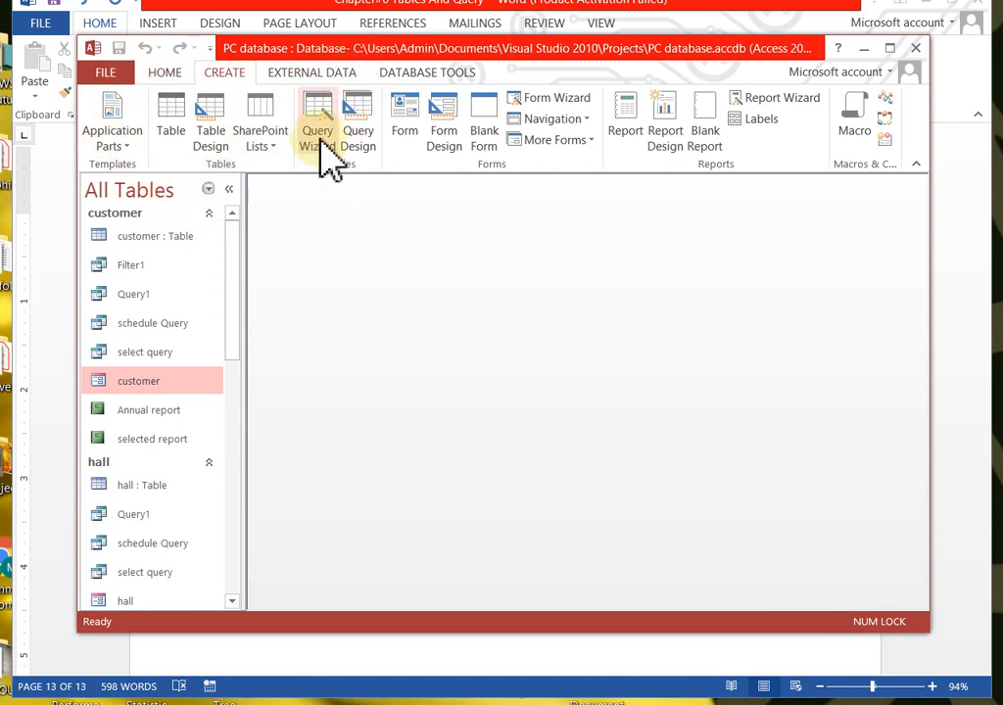
pyautogui.click(357, 123)
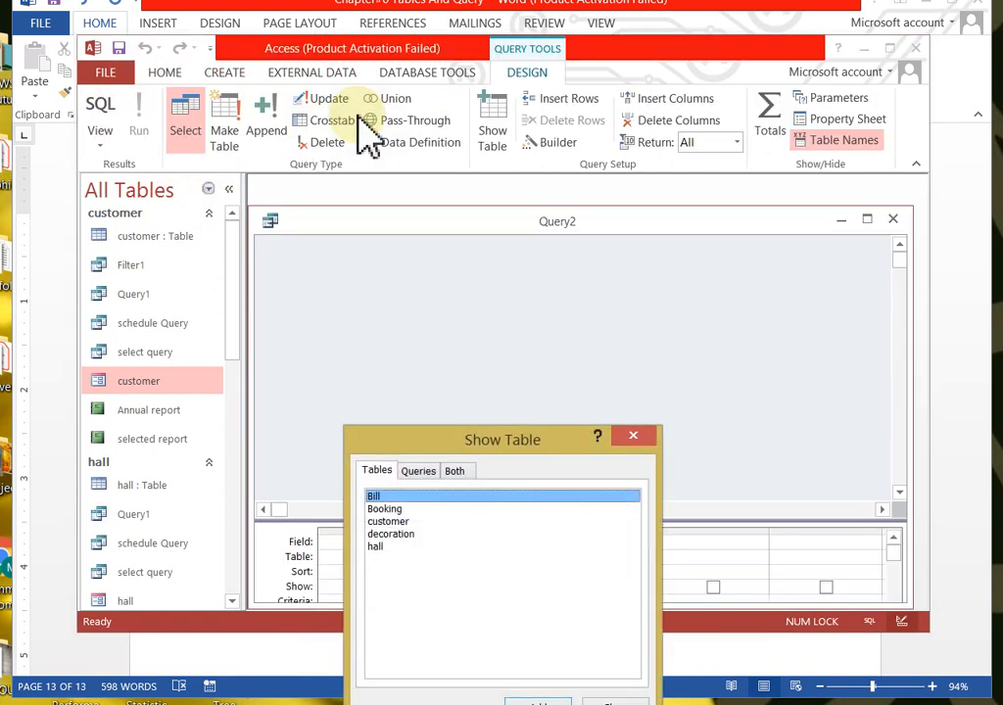
pyautogui.click(470, 240)
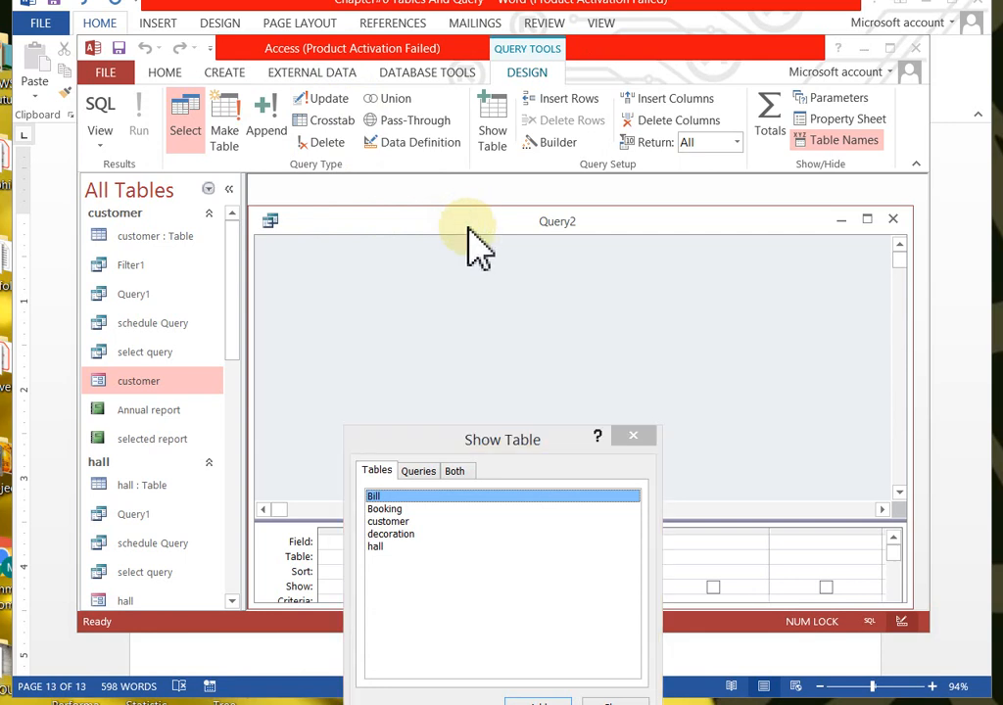
pyautogui.moveTo(425, 439); pyautogui.dragTo(412, 241)
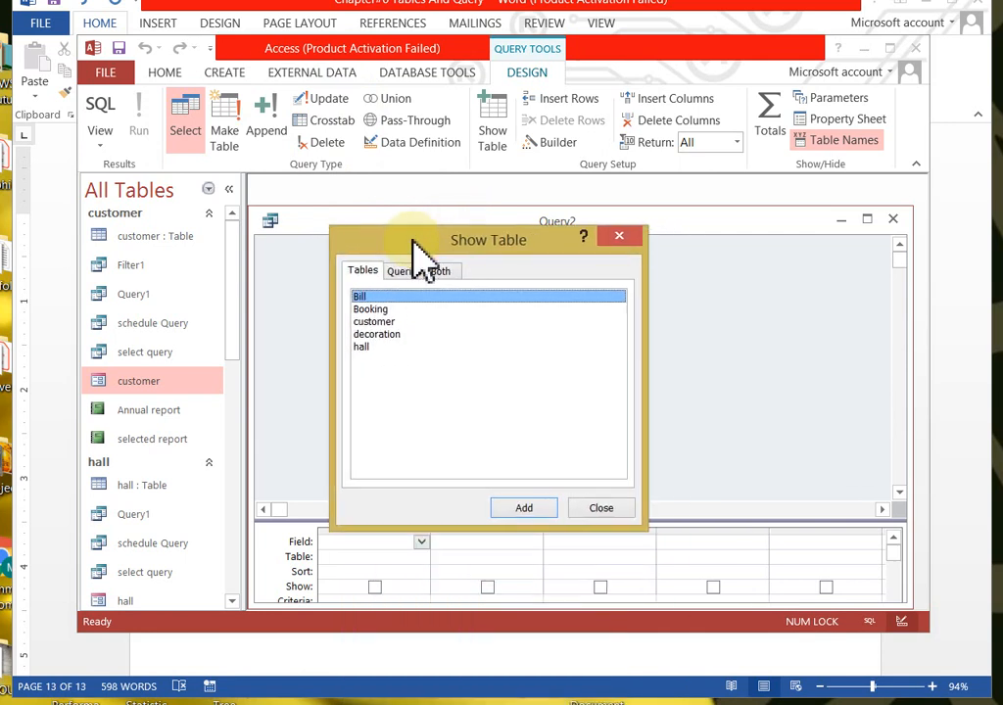
pyautogui.click(385, 324)
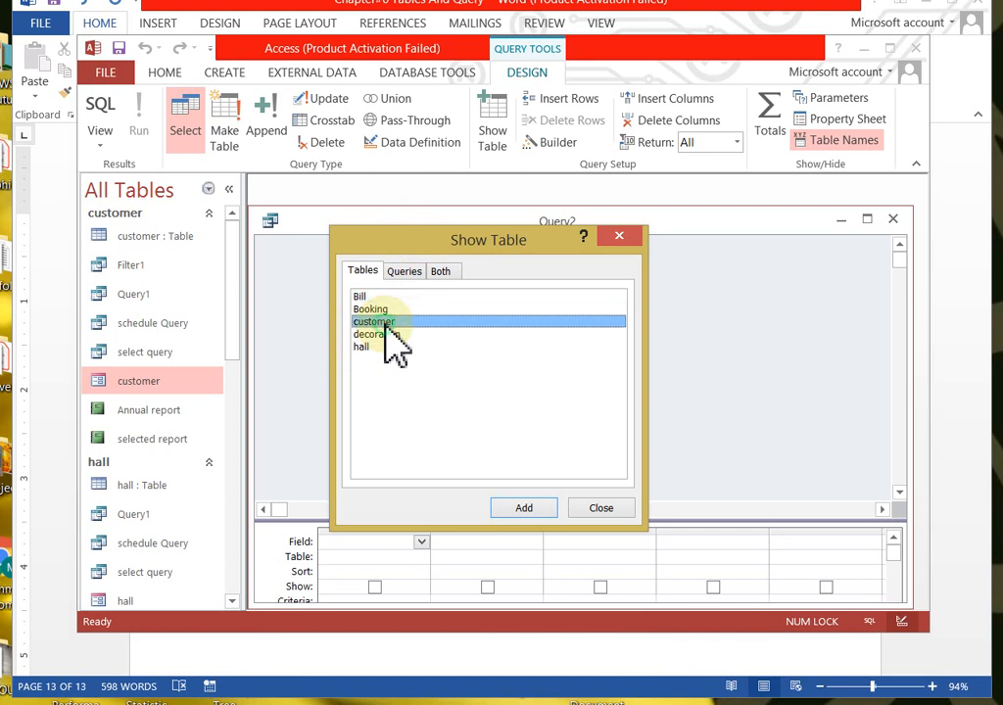
pyautogui.click(519, 508)
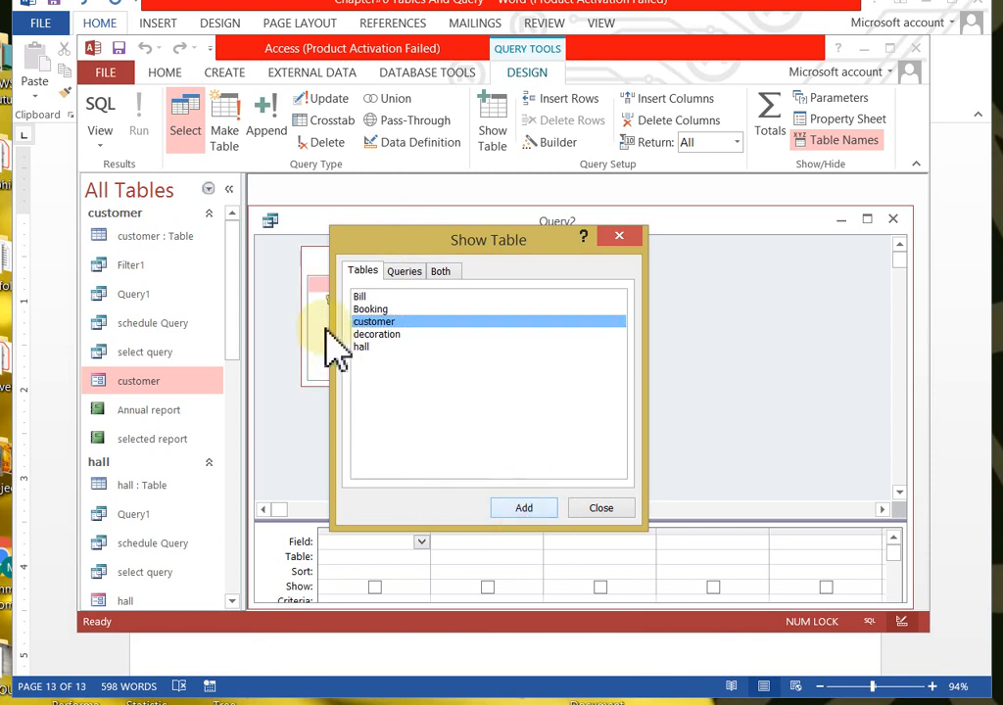
pyautogui.moveTo(413, 243); pyautogui.dragTo(551, 201)
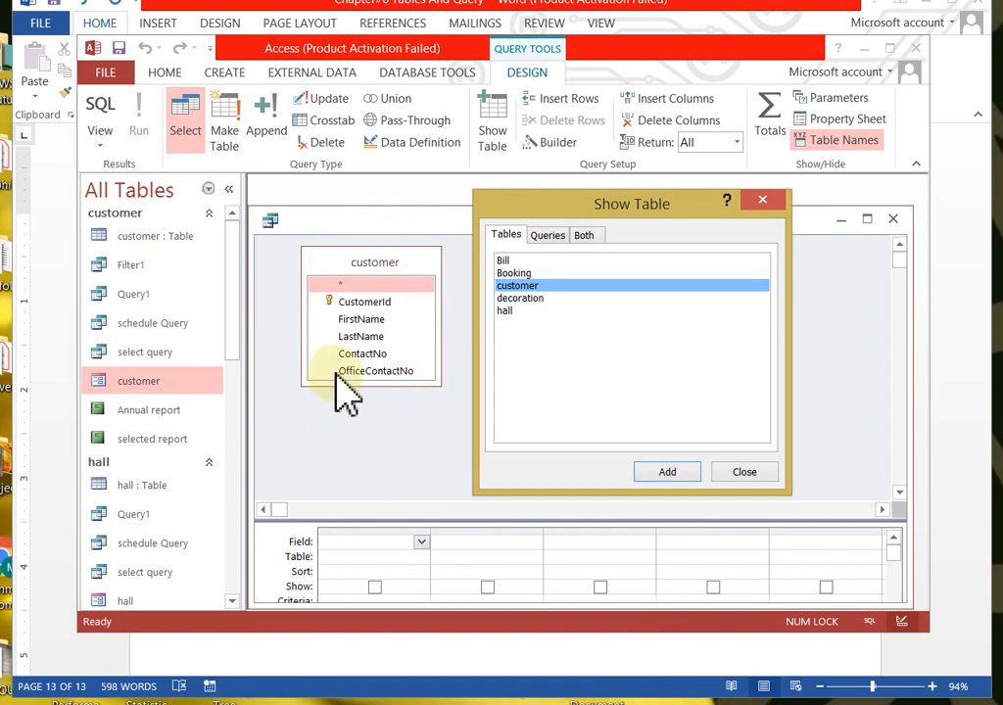
pyautogui.click(742, 480)
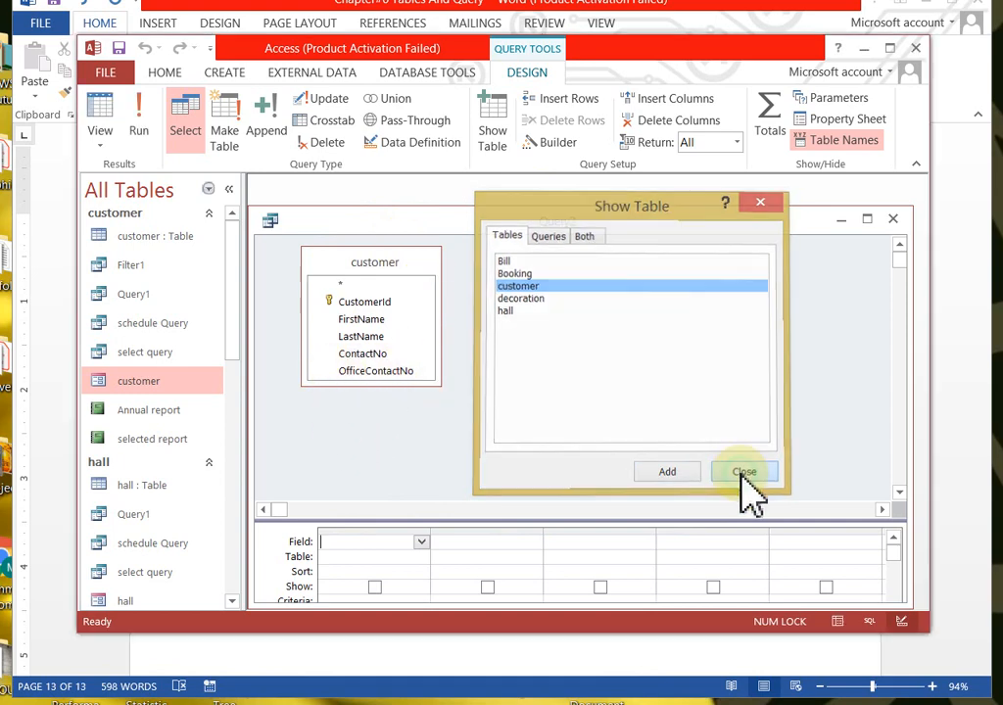
pyautogui.click(567, 232)
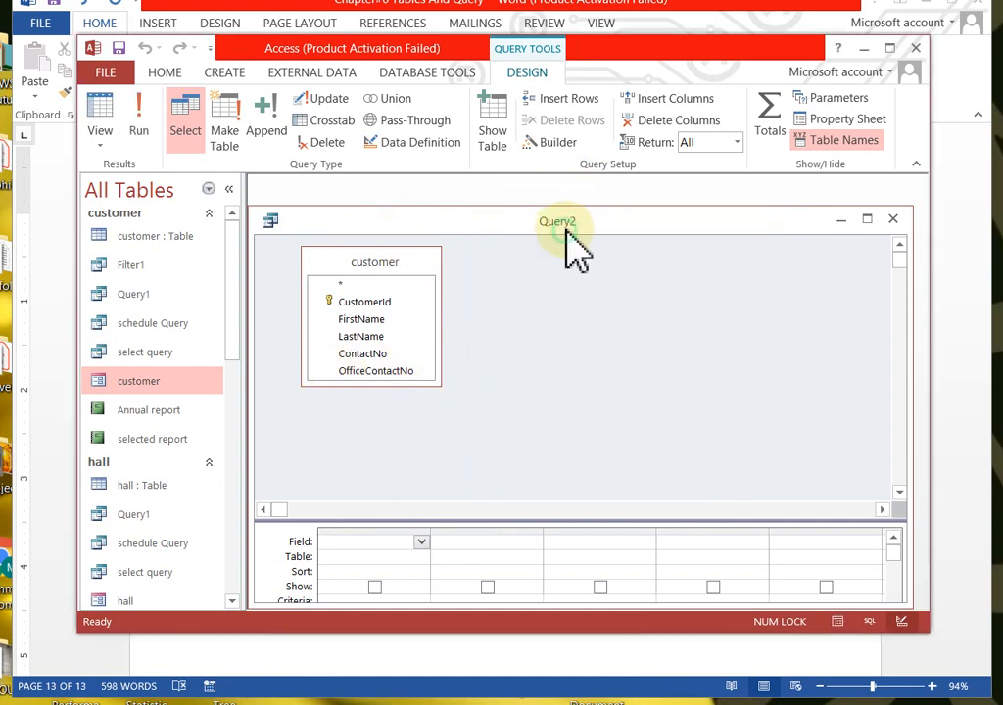
pyautogui.moveTo(566, 230); pyautogui.dragTo(572, 208)
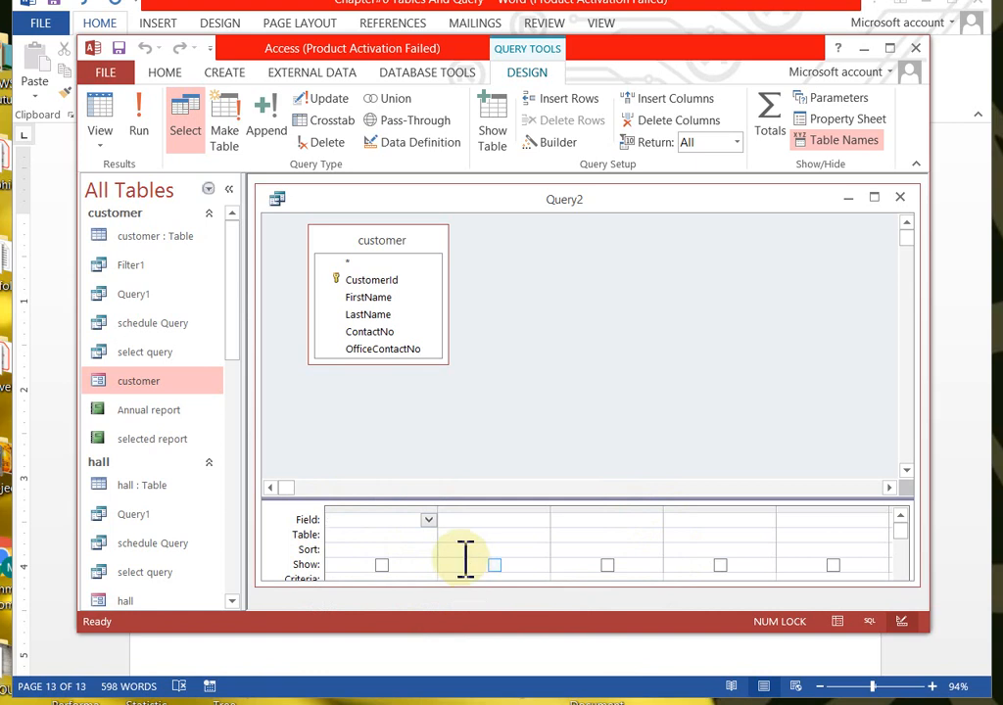
# Step: Add the CustomerId, FirstName and ContactNo fields to the first three columns of the query grid
pyautogui.click(429, 521)
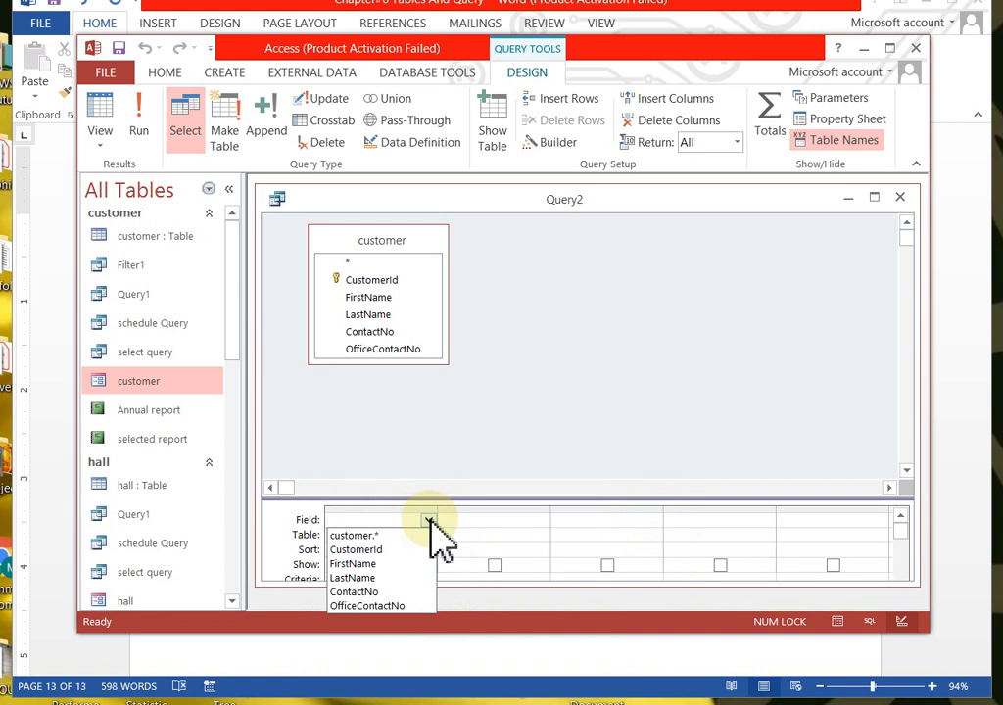
pyautogui.click(387, 554)
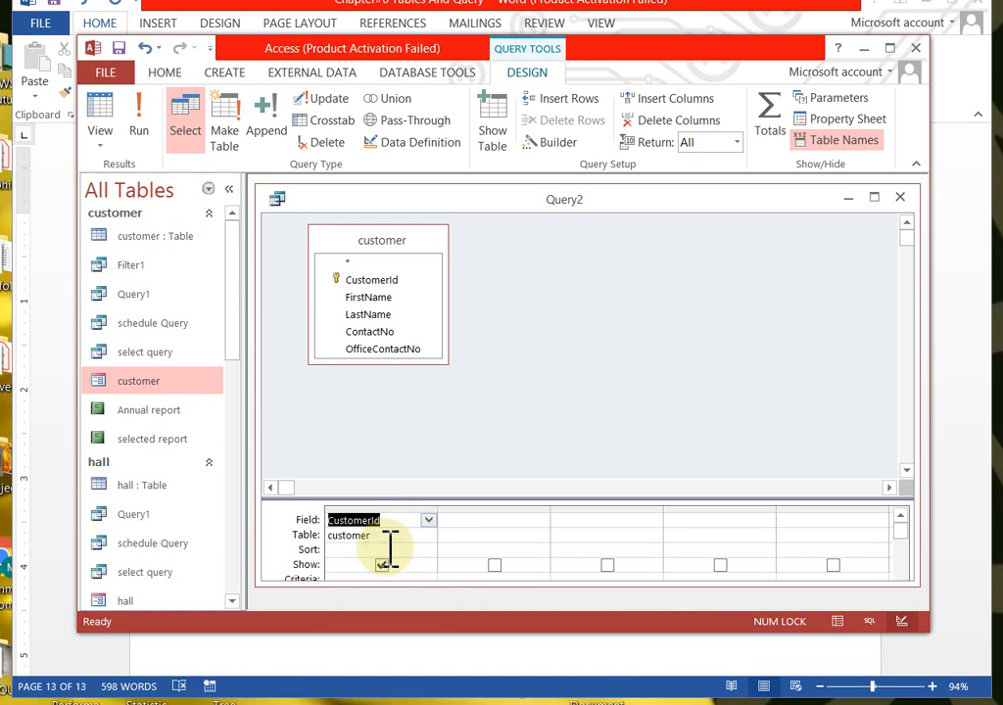
pyautogui.click(529, 522)
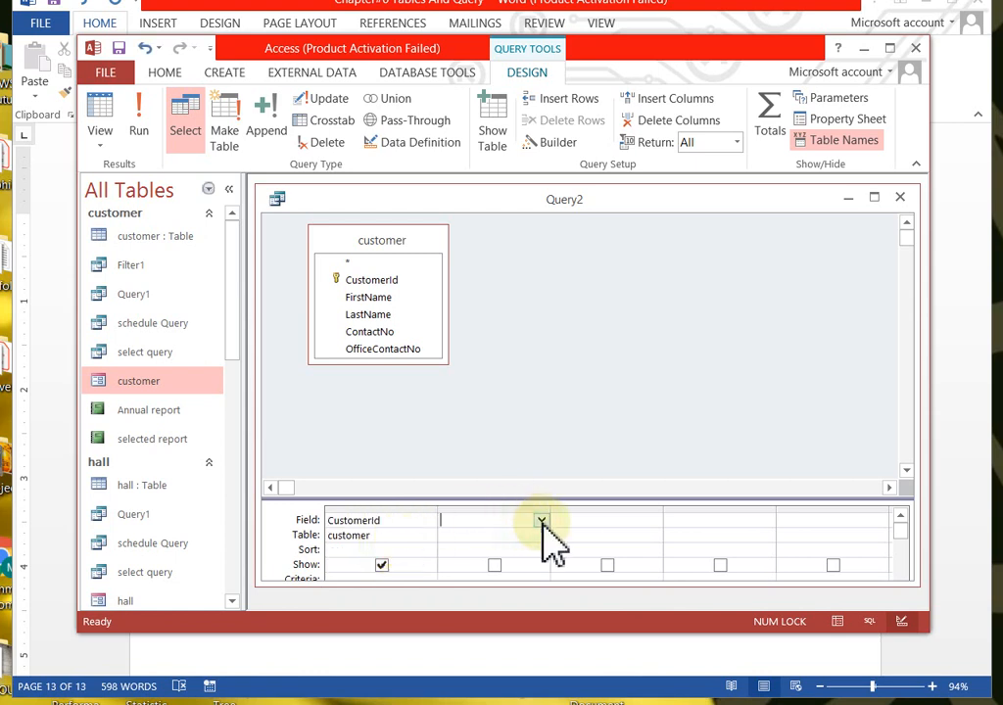
pyautogui.click(541, 520)
pyautogui.click(502, 567)
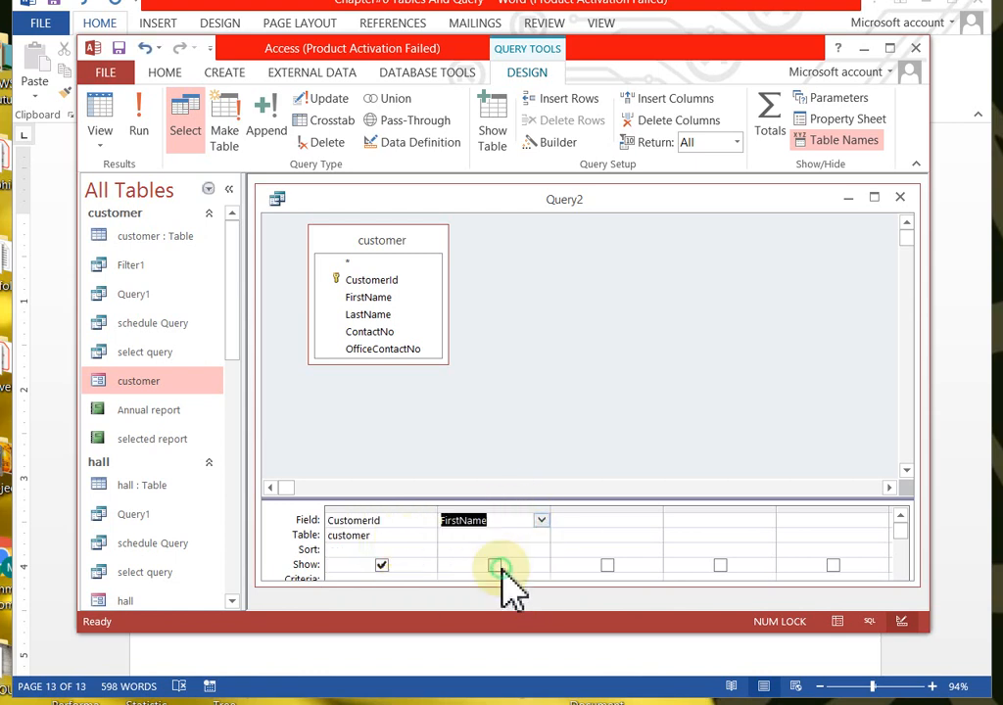
pyautogui.click(642, 526)
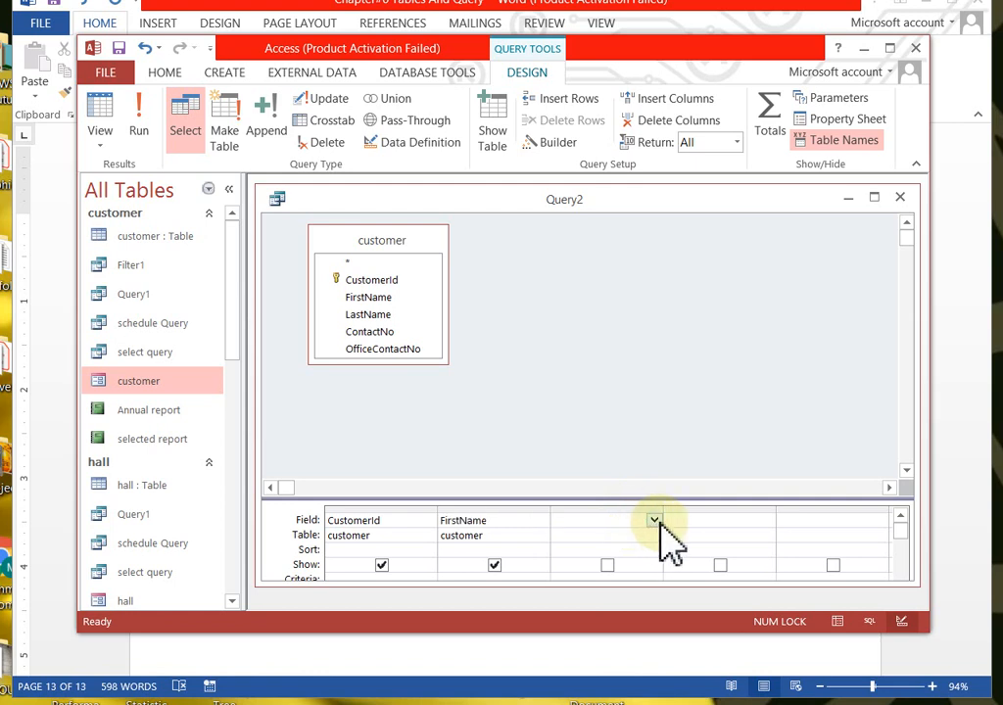
pyautogui.click(654, 521)
pyautogui.click(594, 594)
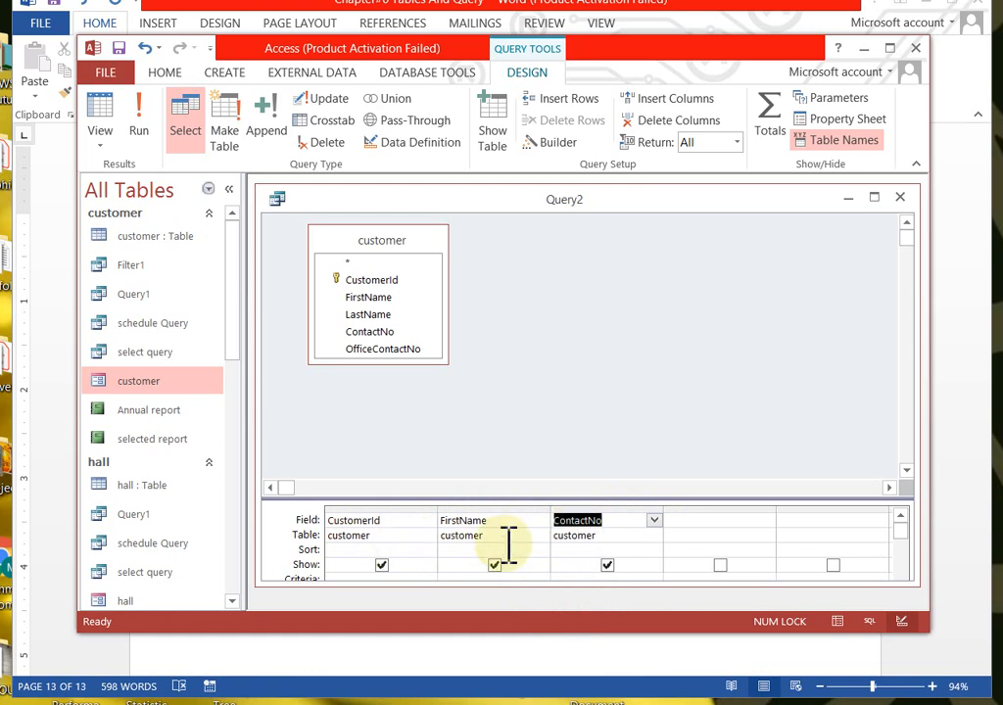
pyautogui.click(415, 520)
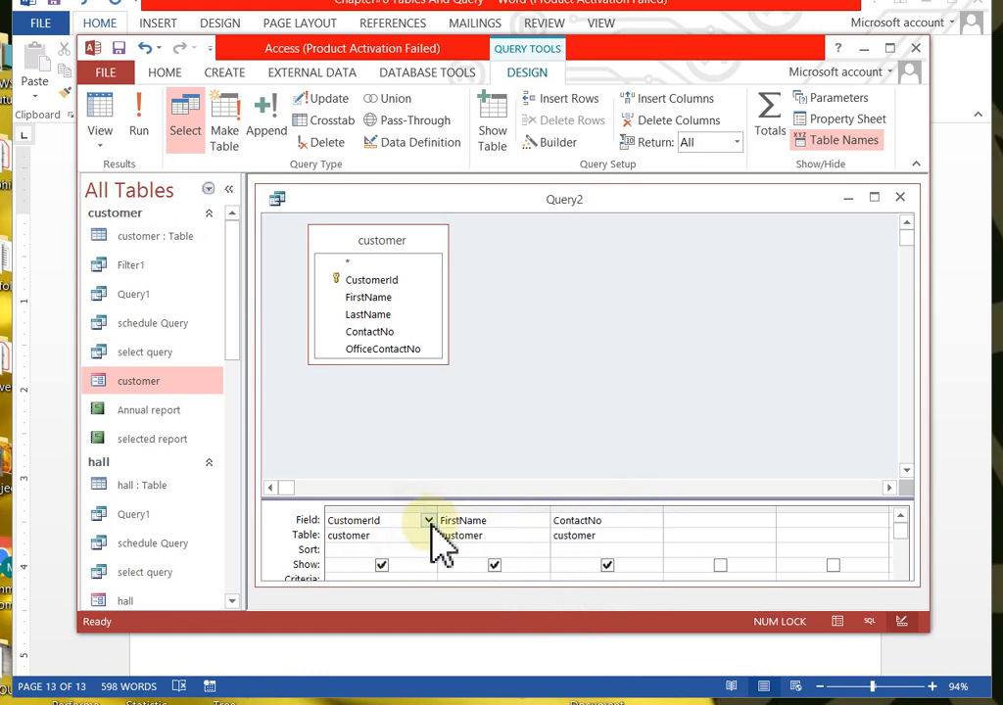
pyautogui.click(428, 520)
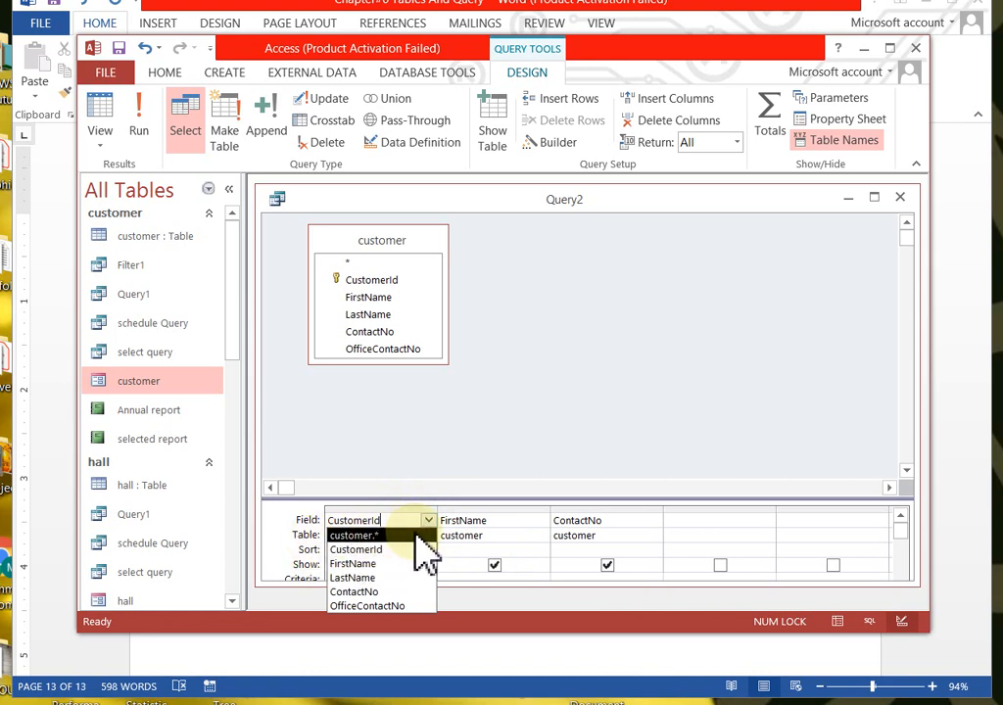
pyautogui.click(654, 533)
pyautogui.click(653, 535)
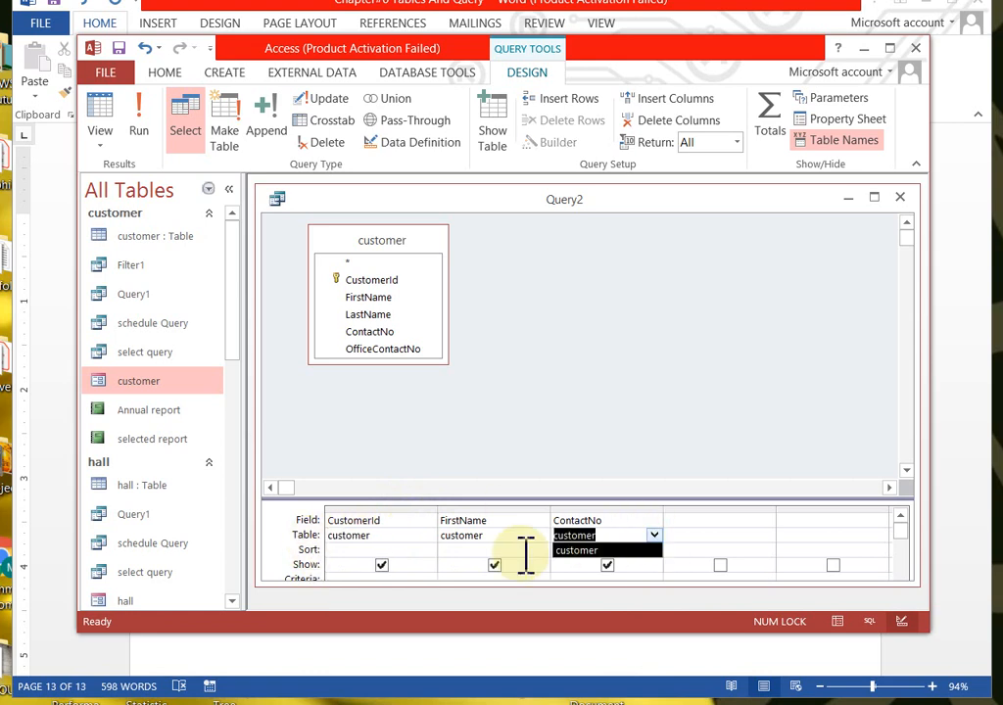
# Step: Sort the query by FirstName in ascending order and run it
pyautogui.click(488, 552)
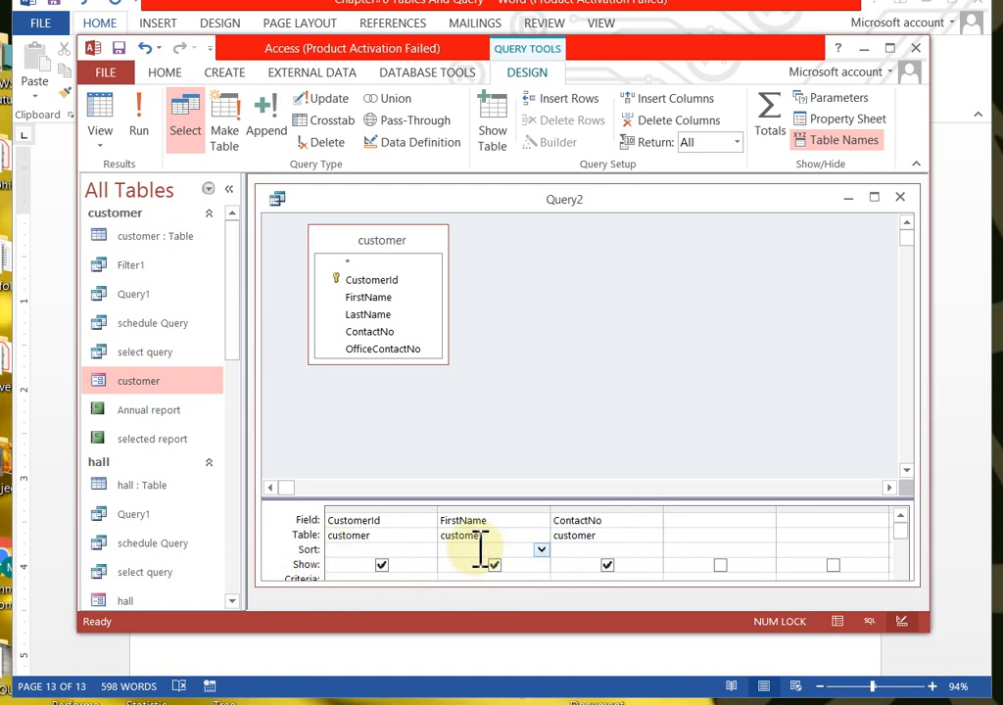
pyautogui.click(540, 551)
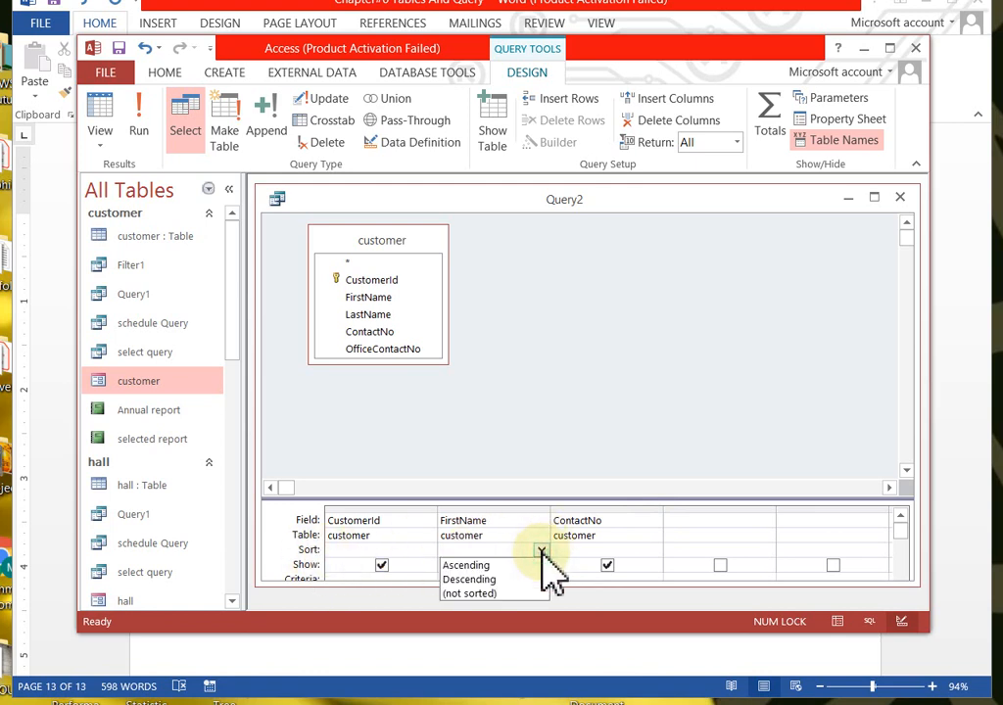
pyautogui.click(471, 572)
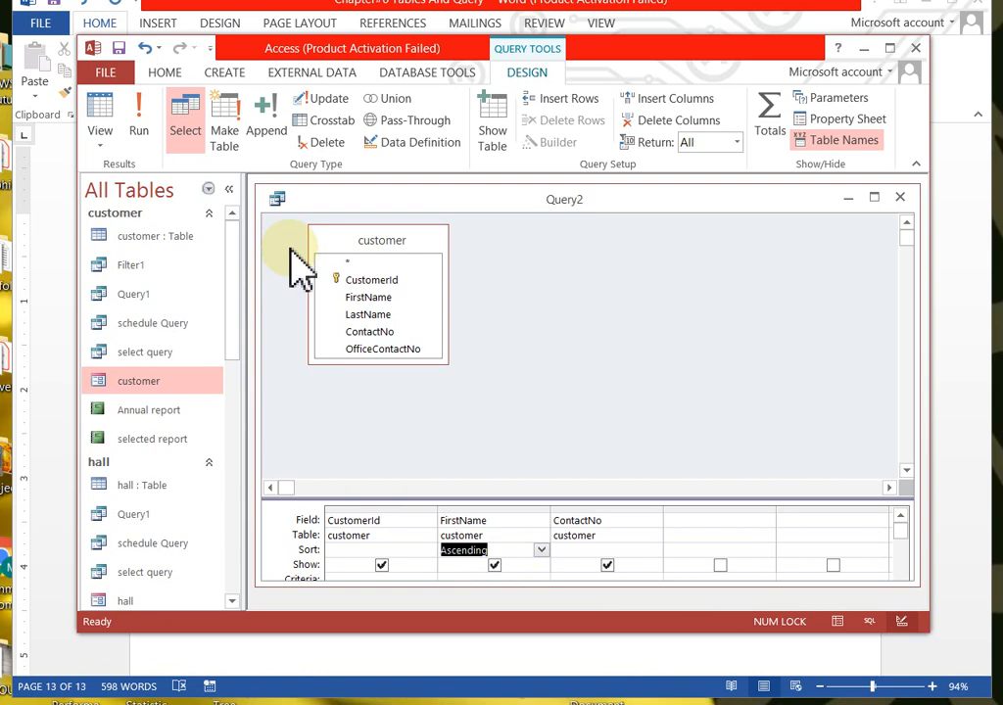
pyautogui.click(145, 130)
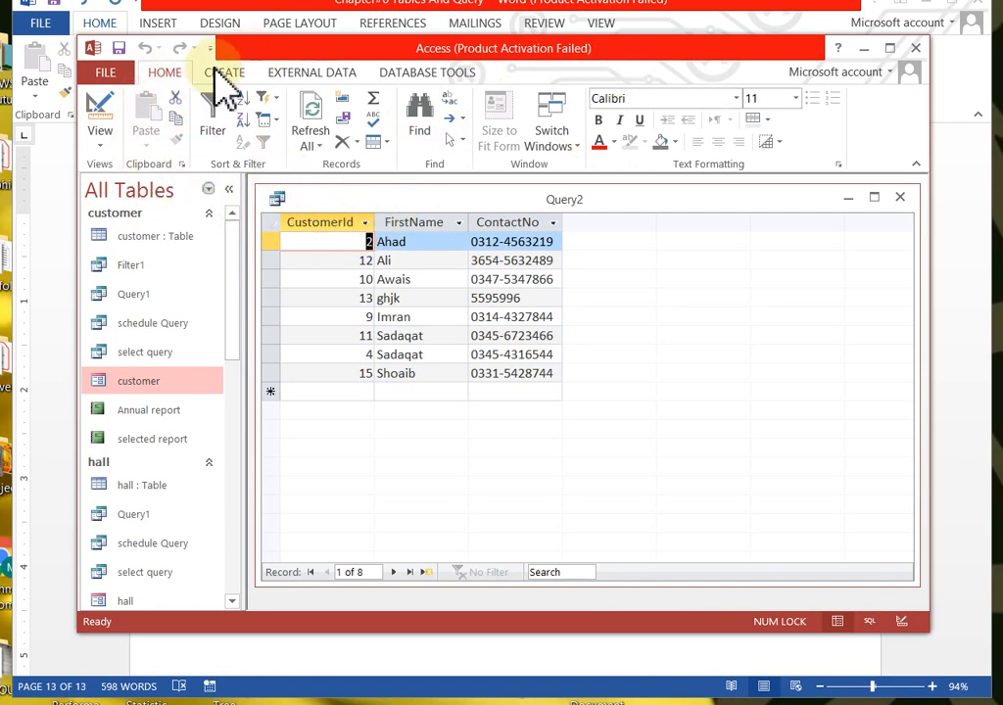
# Step: Return the query to Design View and run it again to show its datasheet
pyautogui.click(99, 137)
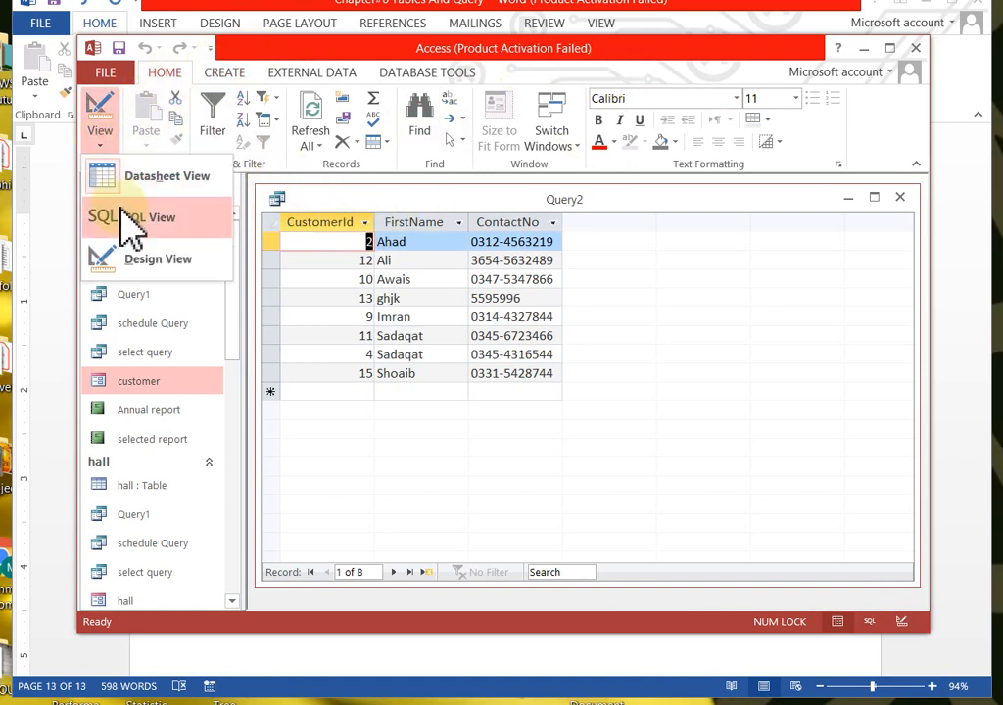
pyautogui.click(148, 260)
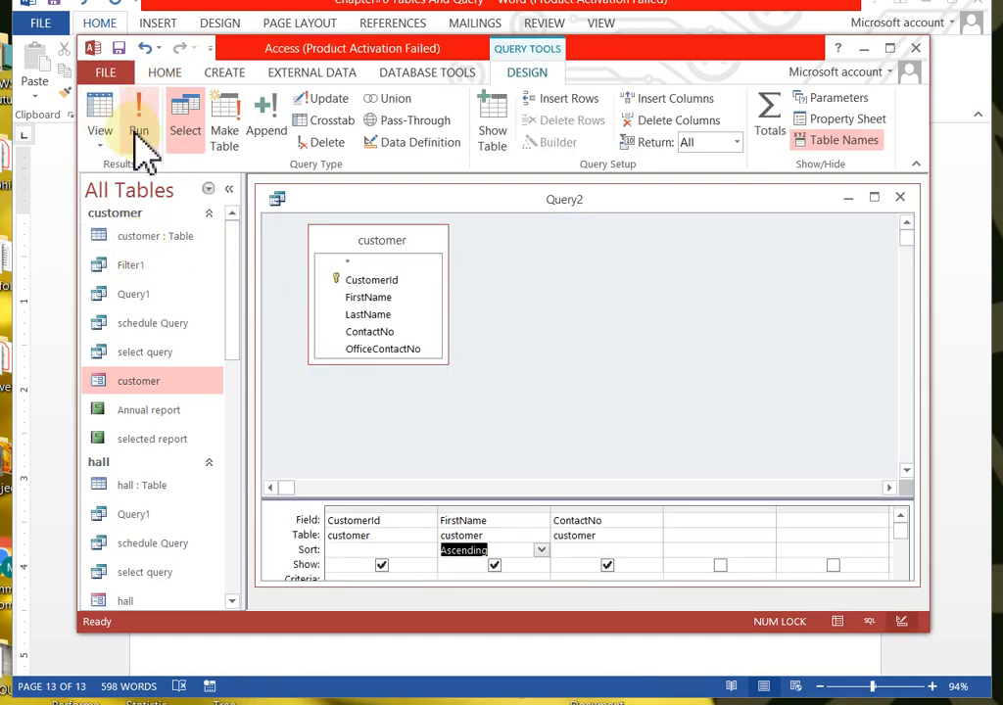
pyautogui.click(137, 131)
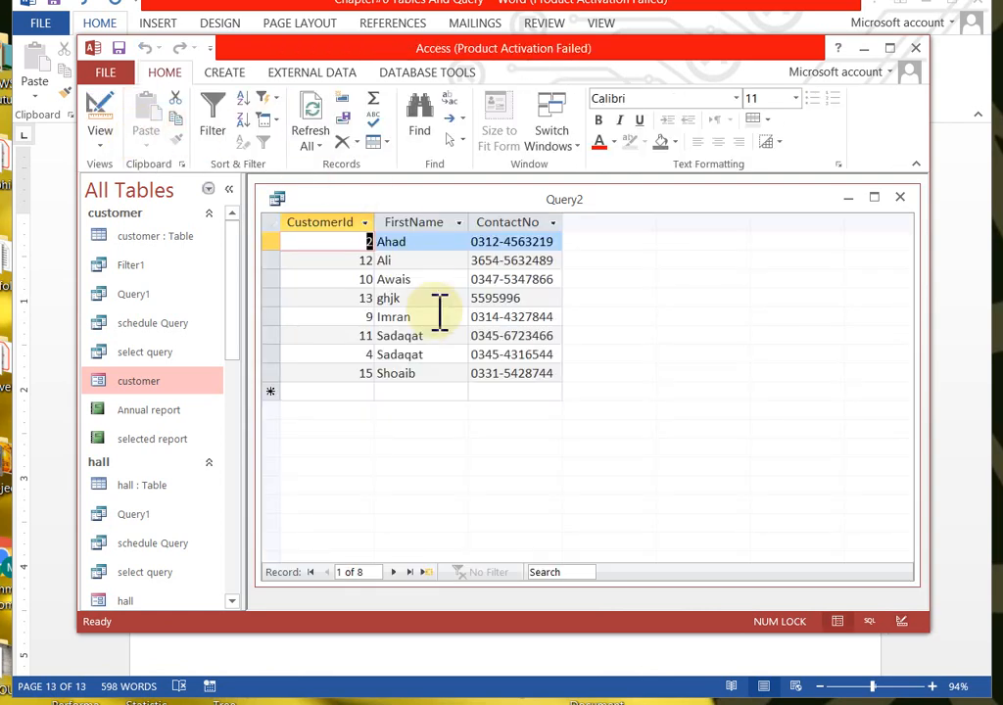
# Step: Shift the query results window slightly and examine the CustomerId, ContactNo and FirstName columns one by one
pyautogui.moveTo(414, 203); pyautogui.dragTo(410, 189)
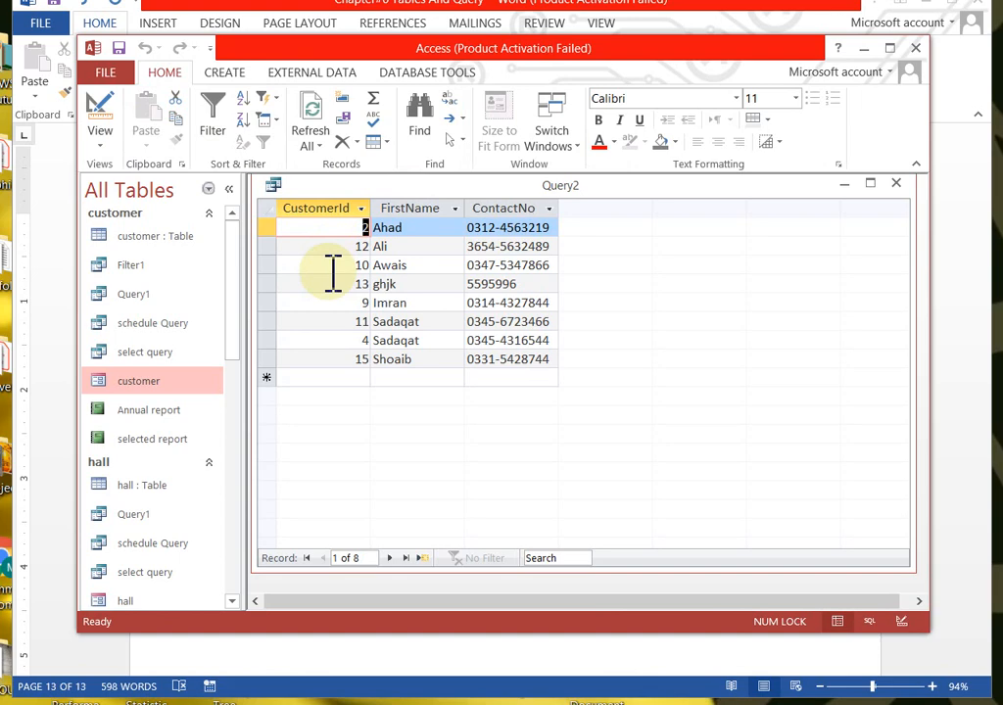
pyautogui.click(346, 206)
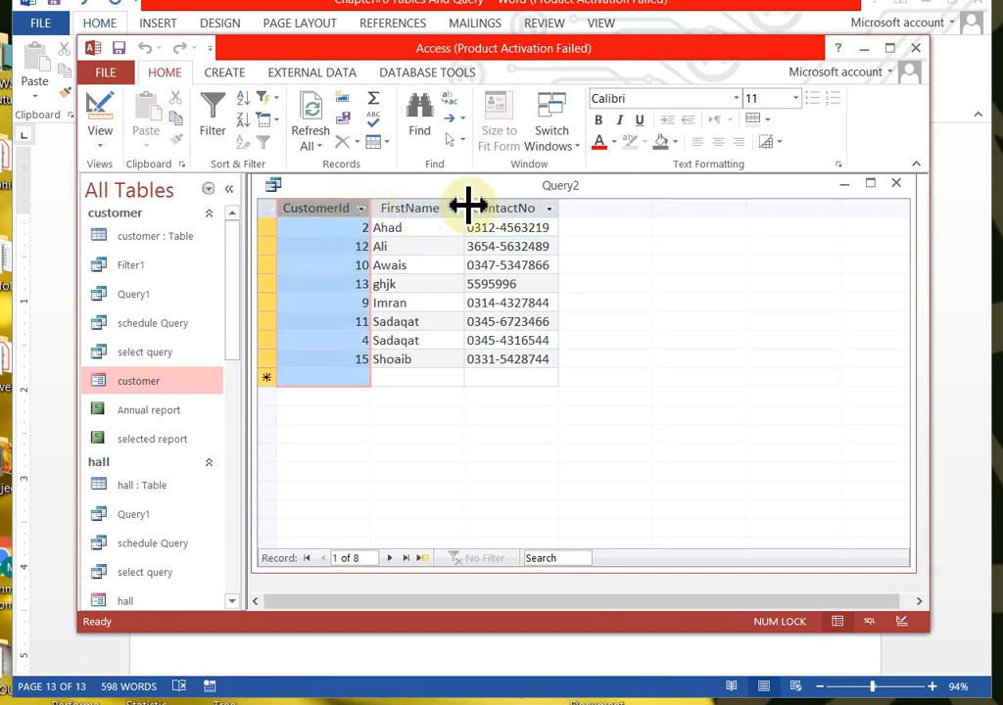
pyautogui.click(537, 210)
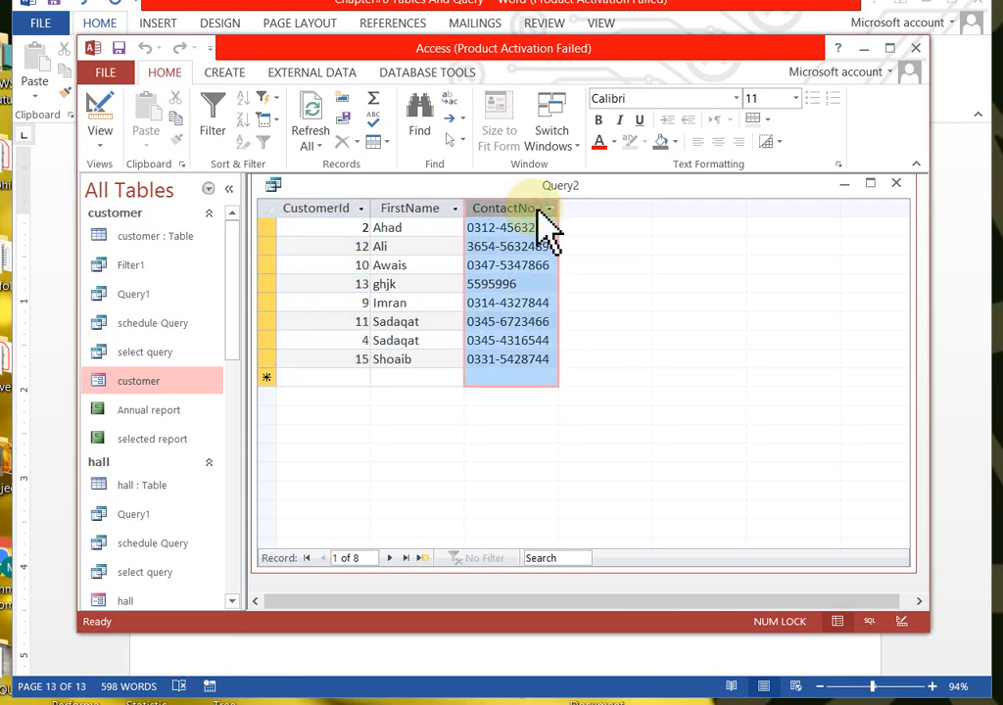
pyautogui.click(387, 208)
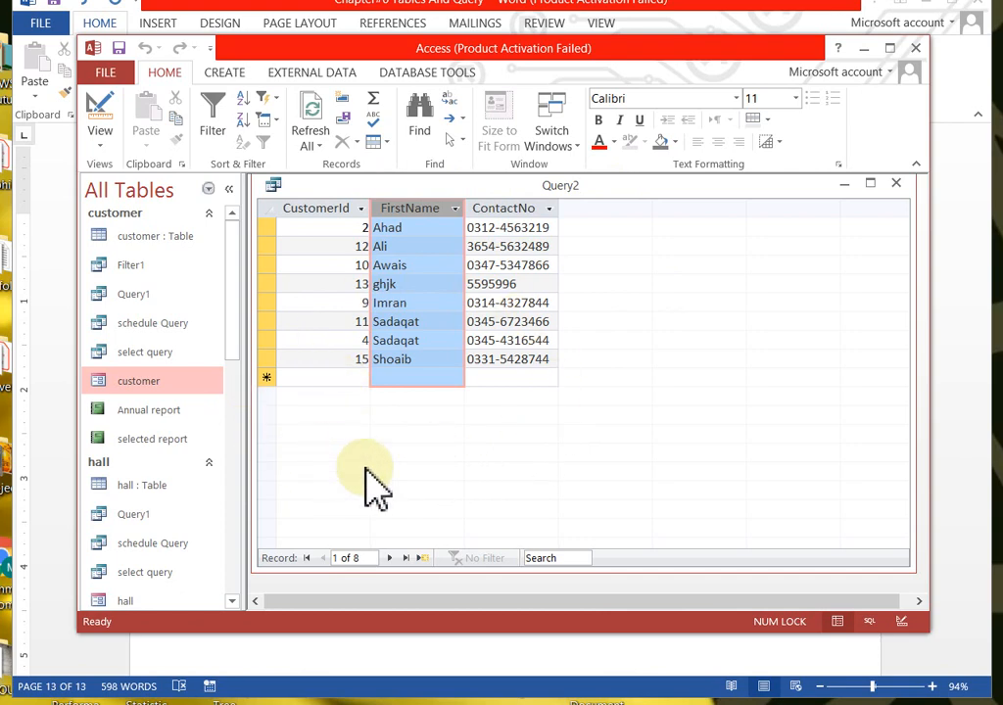
# Step: Save the query under the name Cust-Query
pyautogui.click(111, 77)
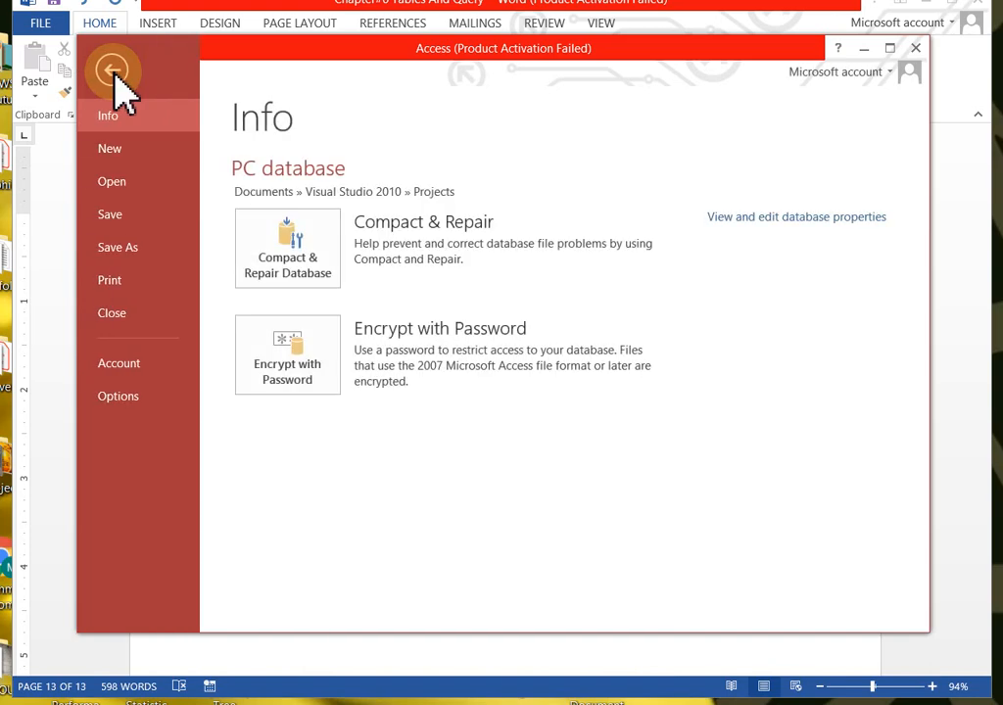
pyautogui.click(123, 220)
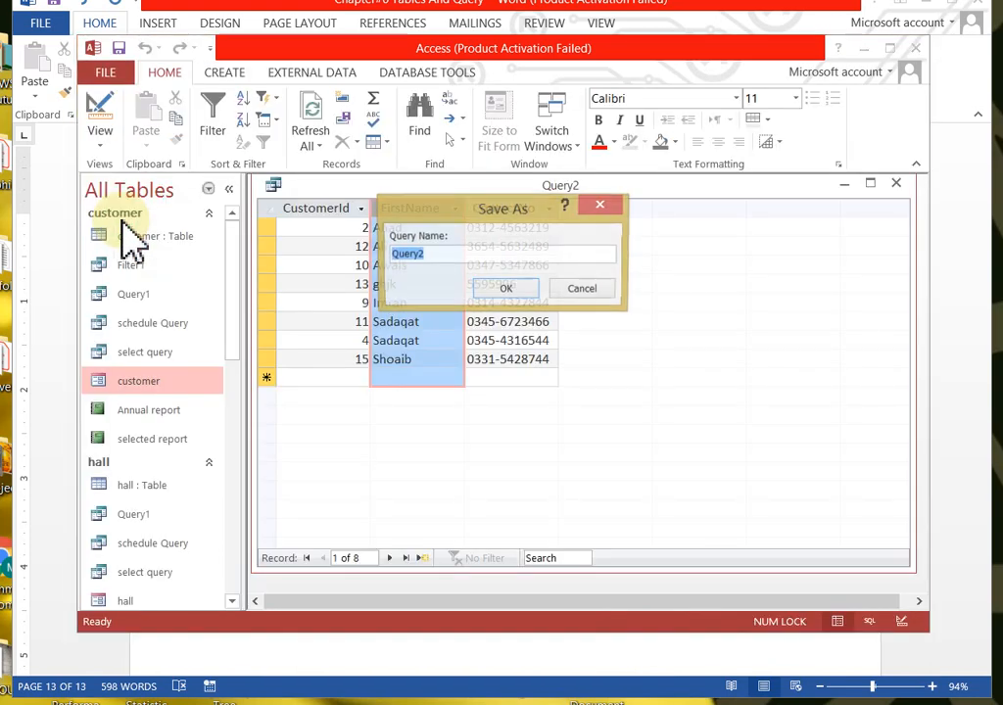
pyautogui.click(434, 255)
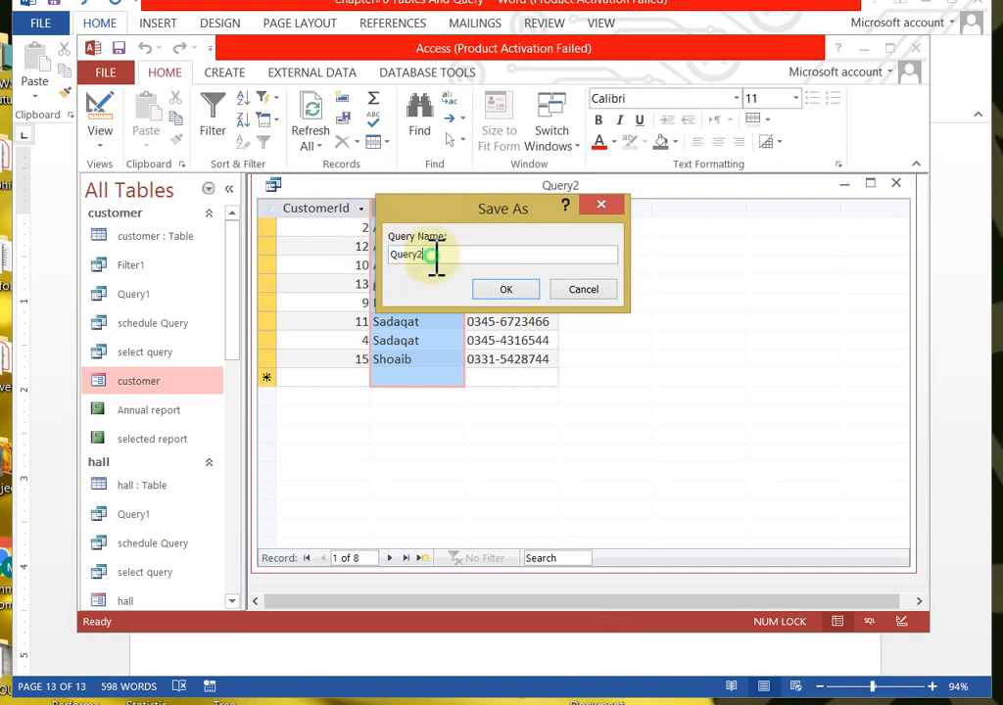
pyautogui.moveTo(435, 255); pyautogui.dragTo(391, 258)
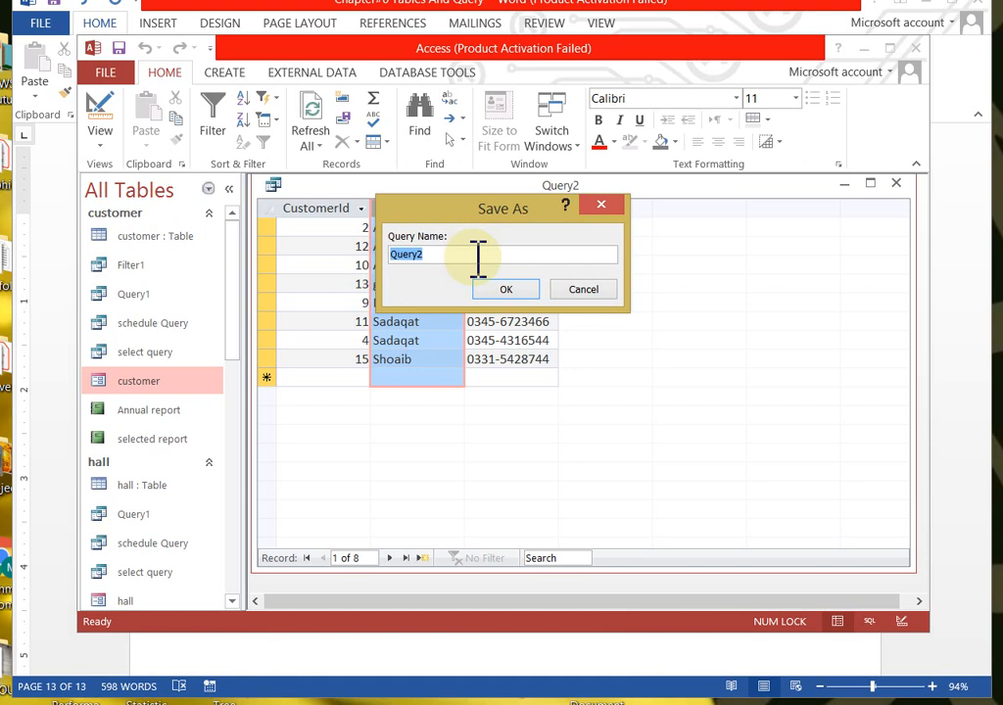
pyautogui.write('Cust')
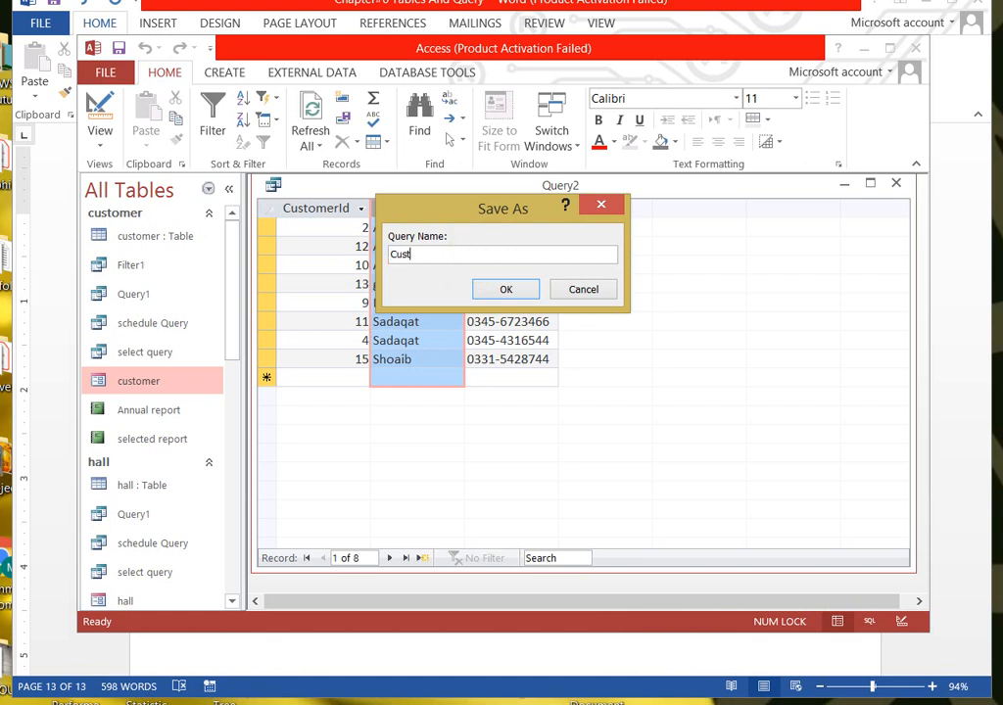
pyautogui.write('-Query')
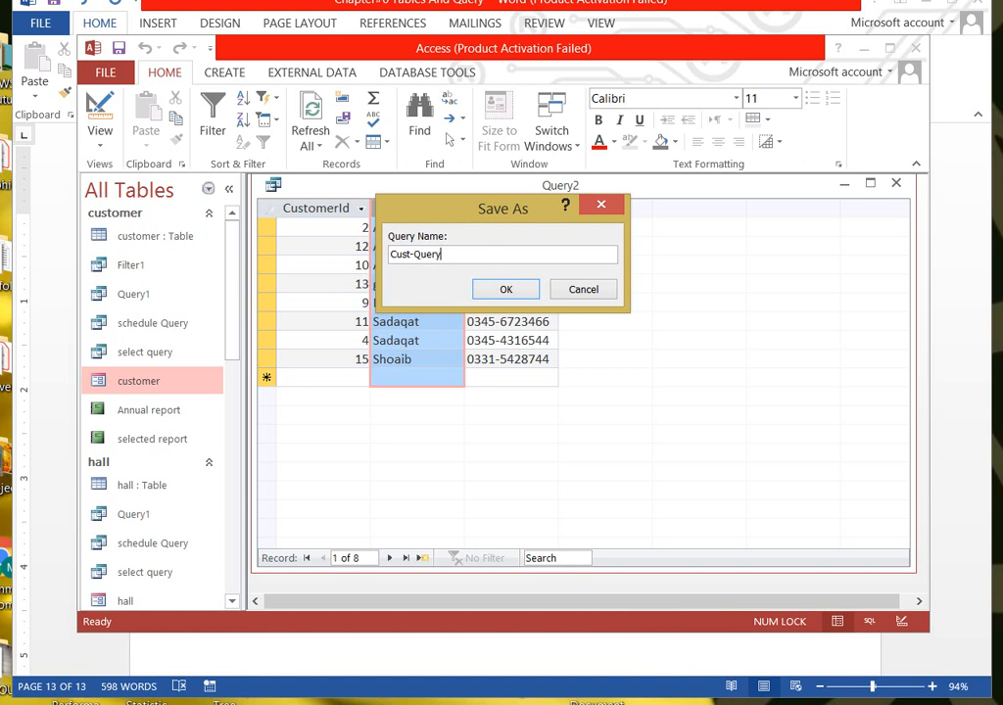
pyautogui.click(506, 291)
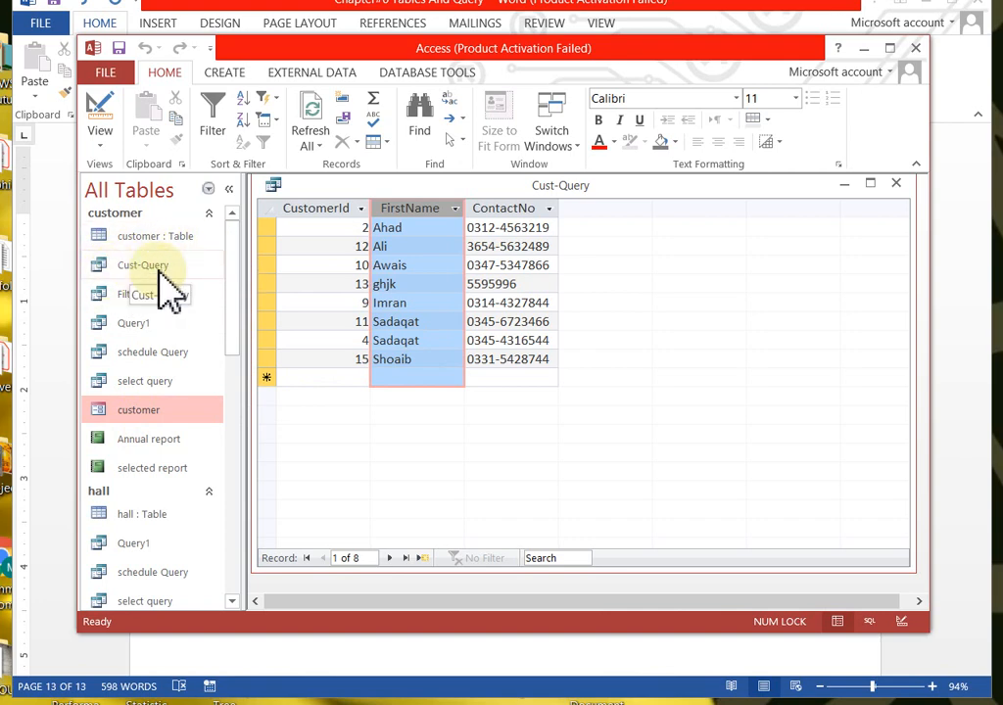
# Step: Close Cust-Query, reopen it from the customer group and examine its FirstName column
pyautogui.click(895, 184)
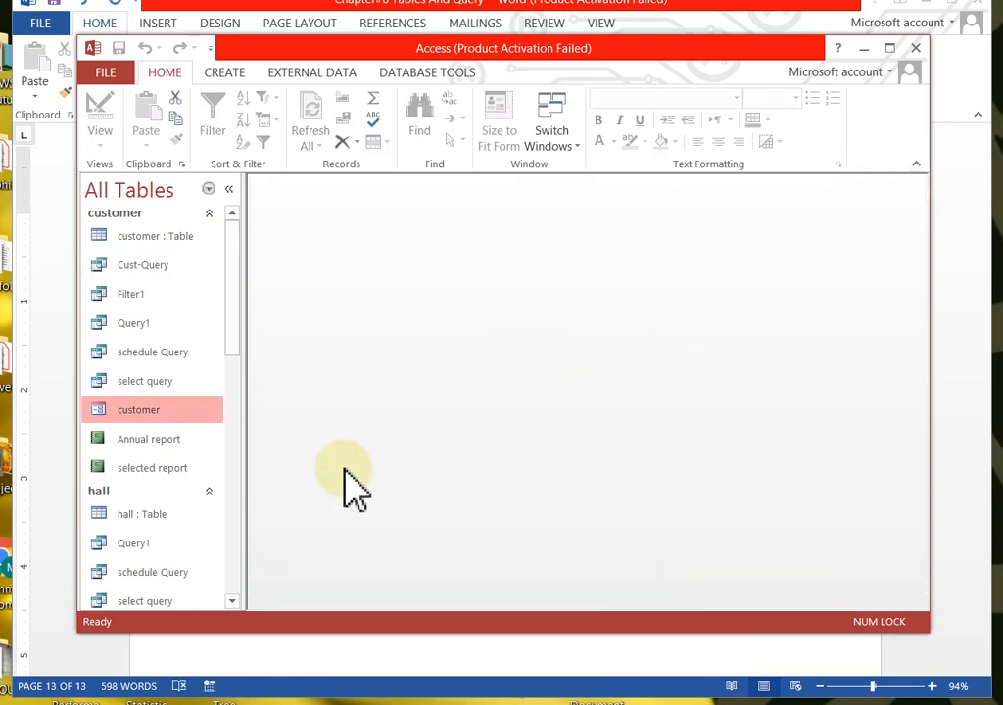
pyautogui.click(237, 260)
pyautogui.moveTo(237, 260); pyautogui.dragTo(258, 250)
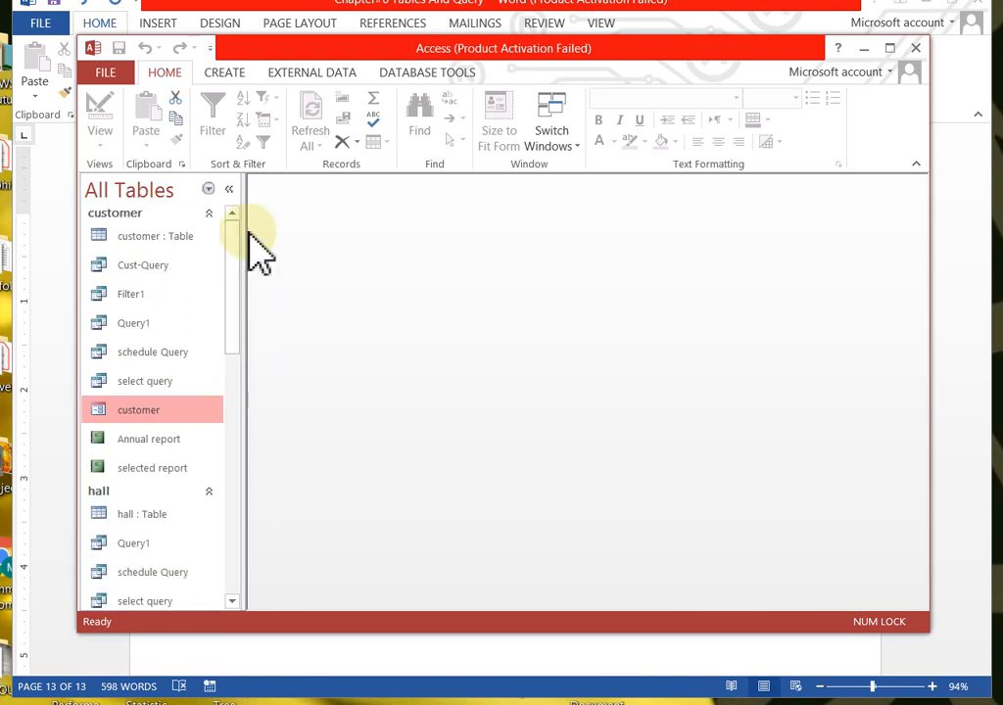
pyautogui.doubleClick(126, 266)
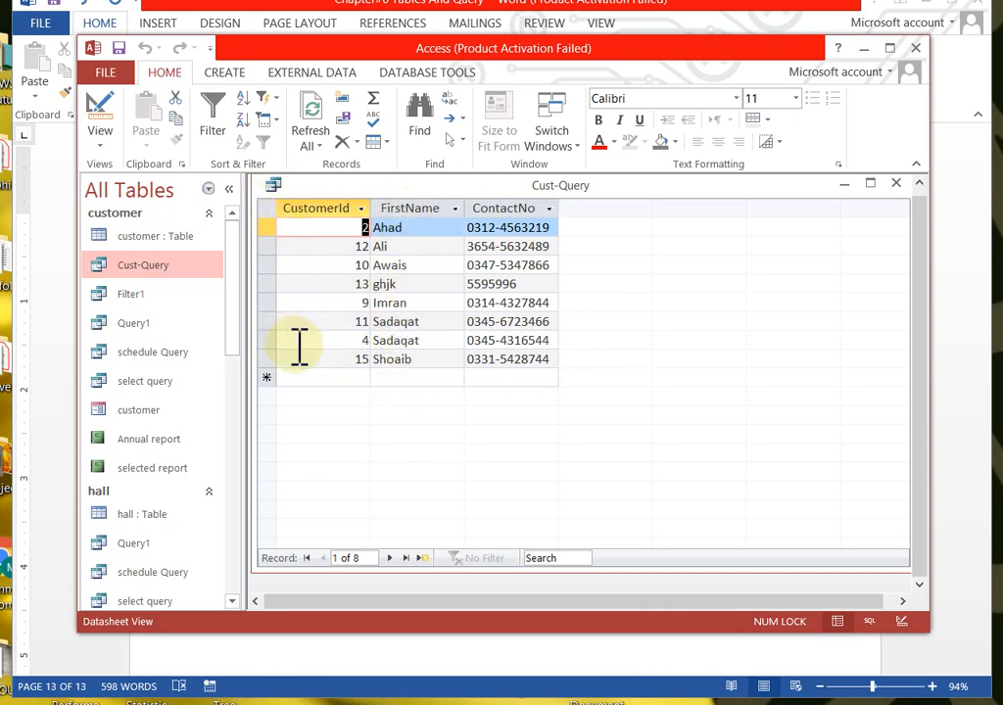
pyautogui.click(436, 208)
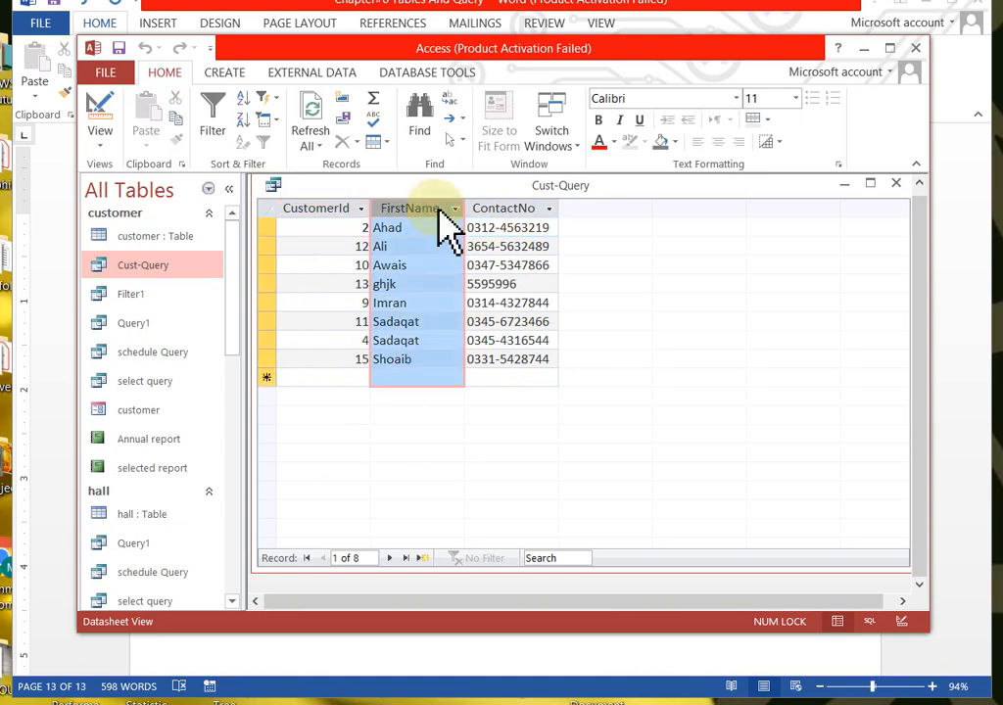
# Step: Switch Cust-Query to Design View and set the FirstName field to (not sorted)
pyautogui.click(110, 140)
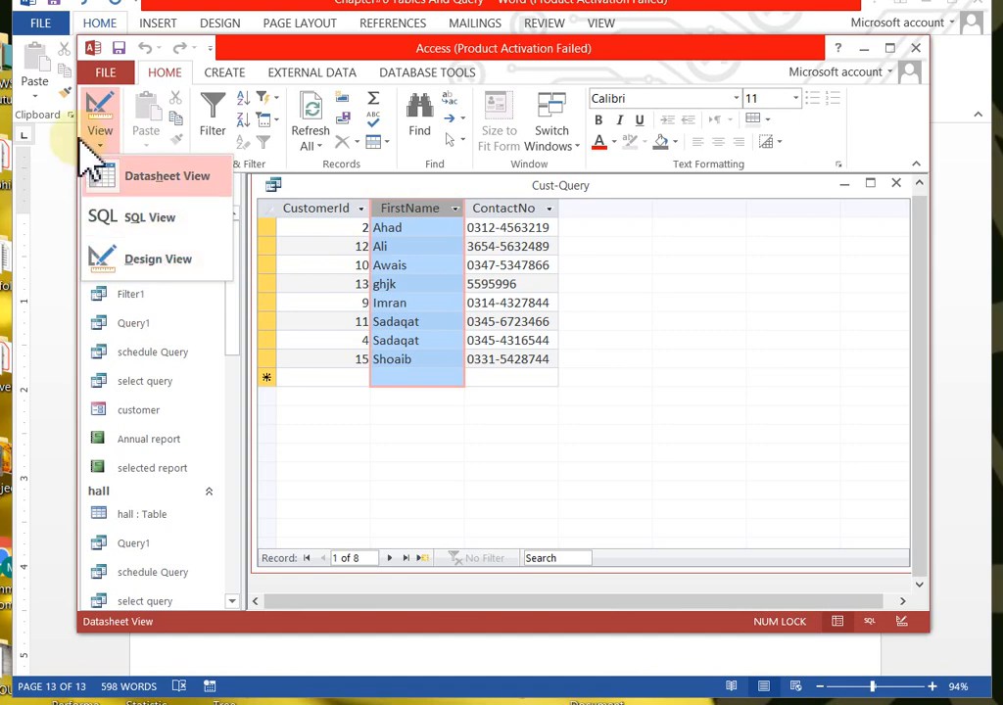
pyautogui.click(147, 261)
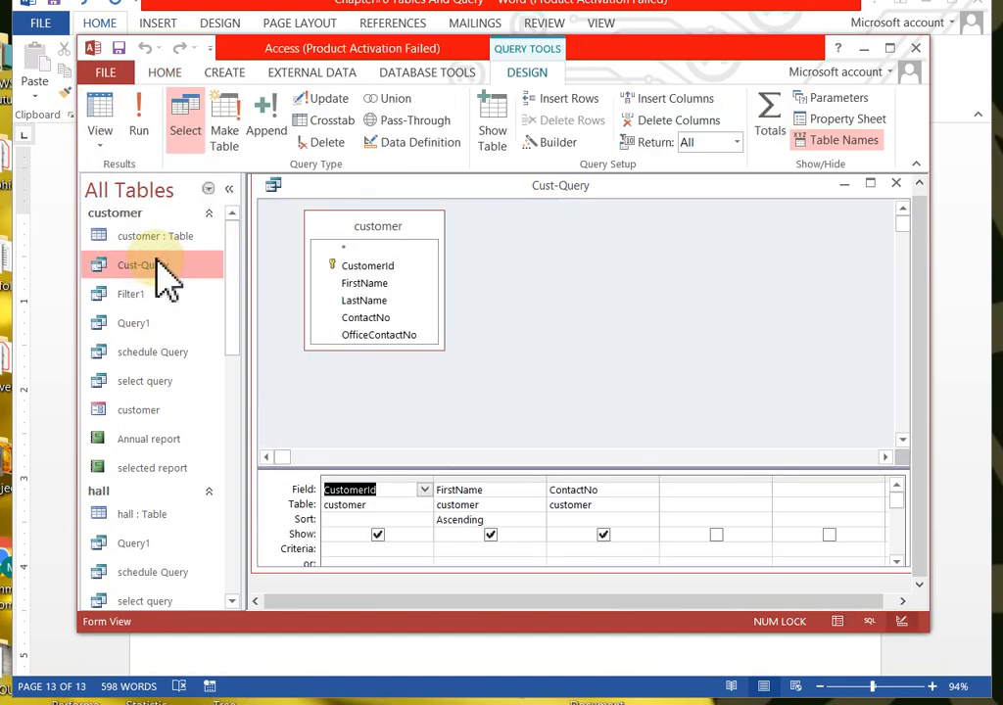
pyautogui.click(507, 522)
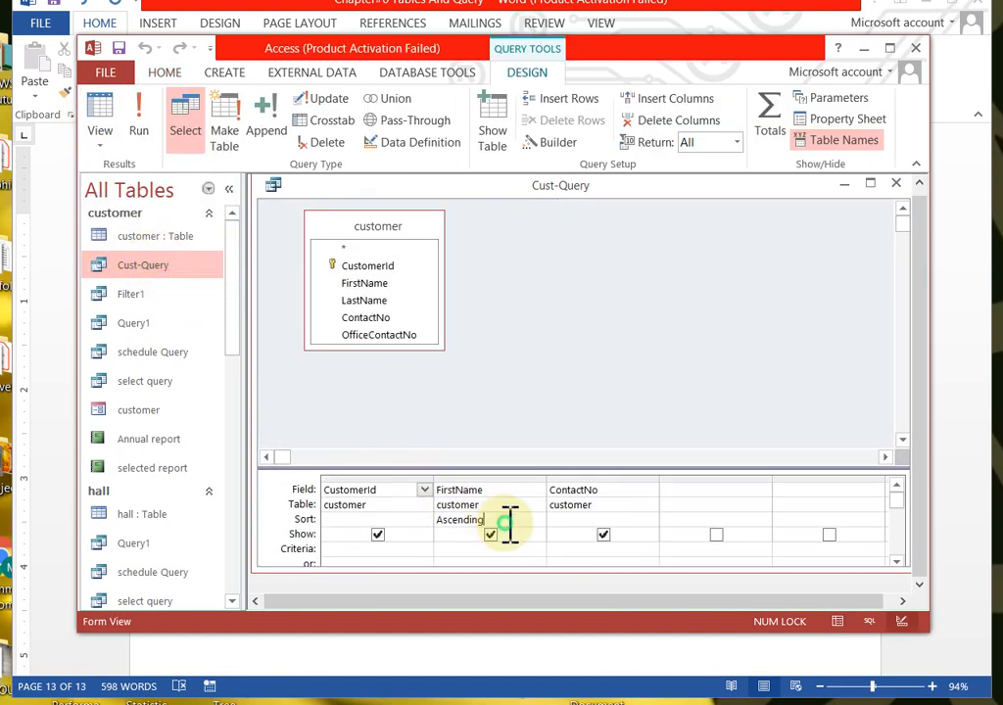
pyautogui.click(536, 520)
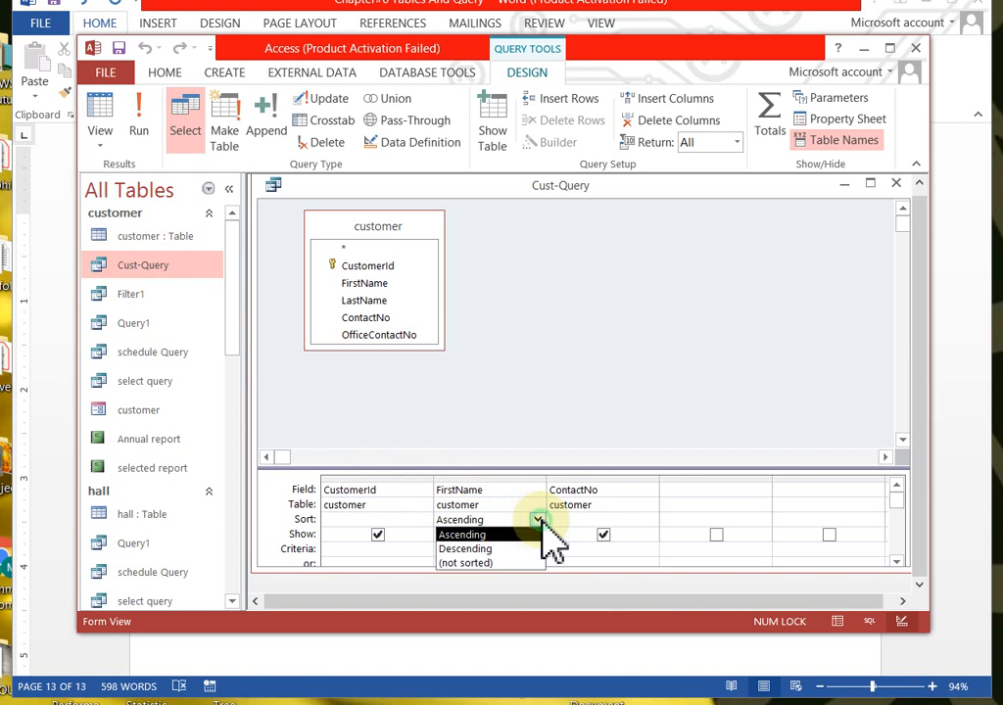
pyautogui.click(500, 564)
# Step: Sort the query by CustomerId in ascending order and run it
pyautogui.click(424, 520)
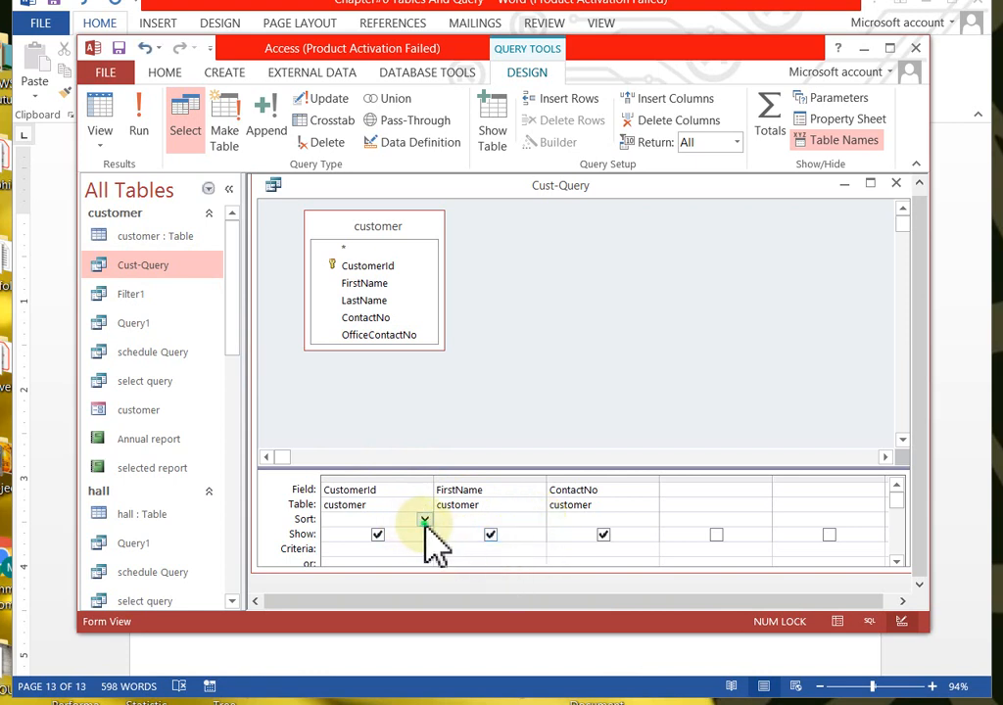
pyautogui.click(387, 535)
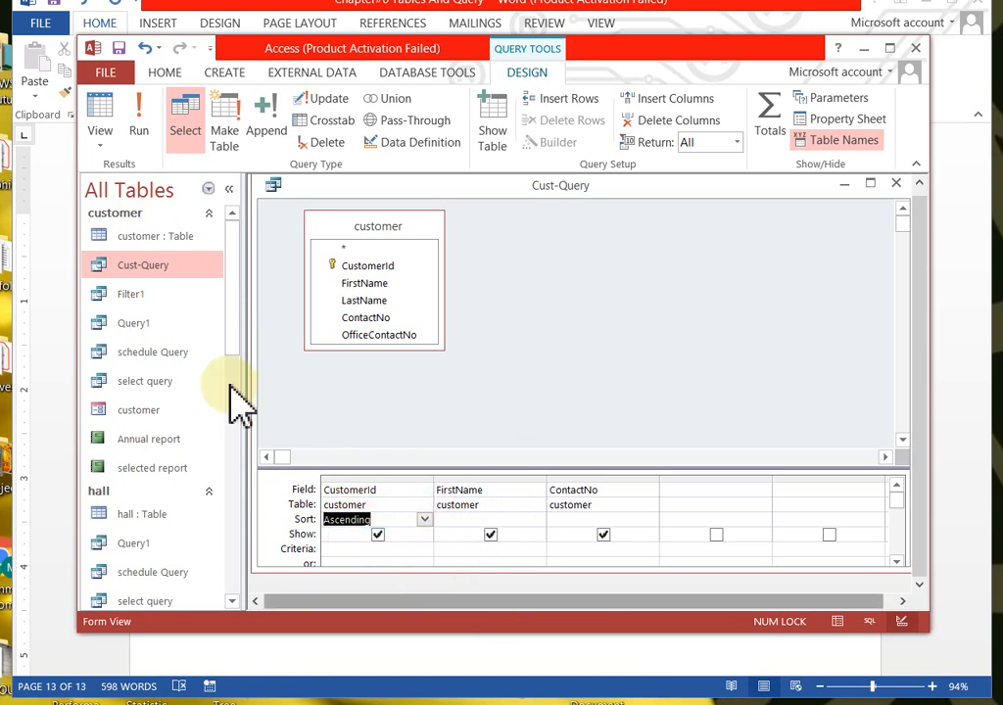
pyautogui.click(145, 142)
pyautogui.click(336, 299)
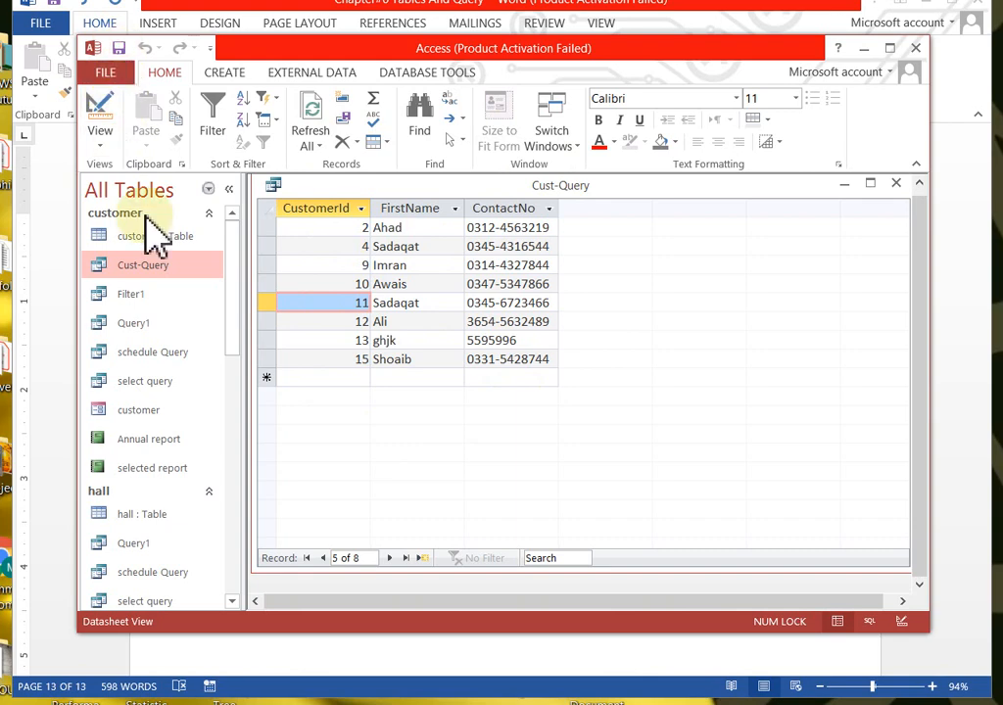
# Step: Save the changed sort order in Cust-Query
pyautogui.click(168, 272)
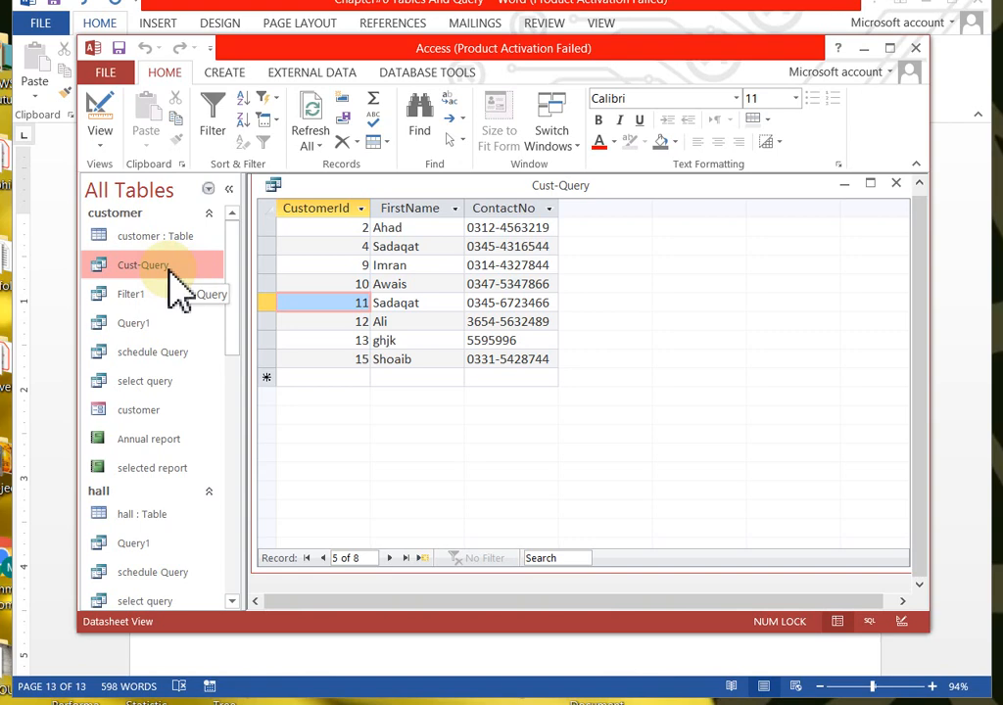
pyautogui.click(116, 74)
pyautogui.click(140, 220)
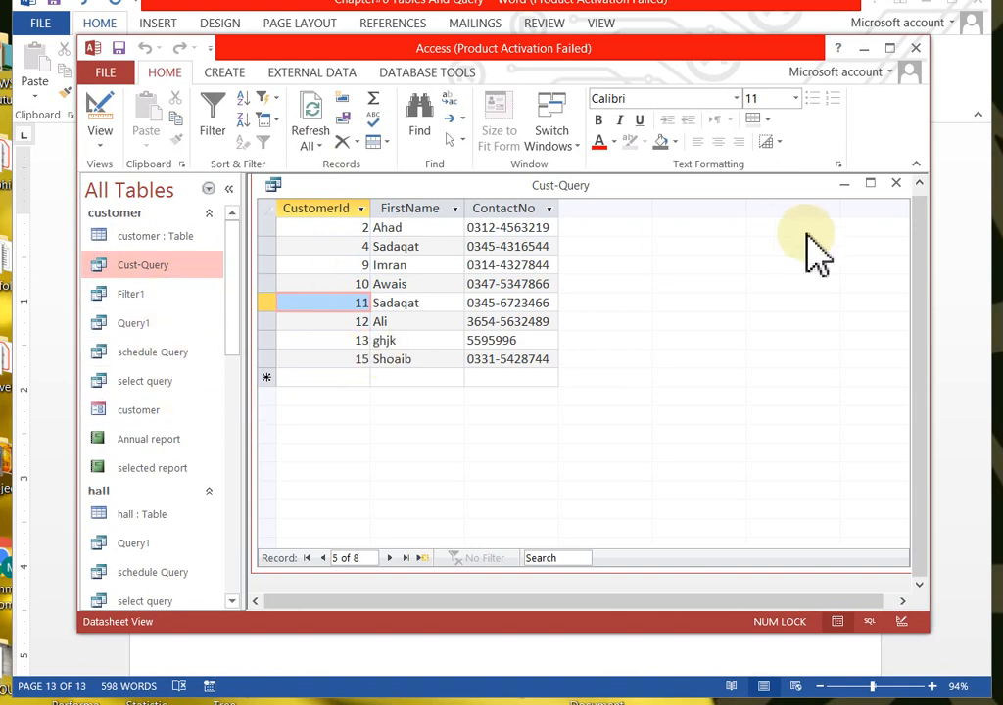
# Step: Close Cust-Query, reopen it to check the saved record order, and close it again
pyautogui.click(895, 183)
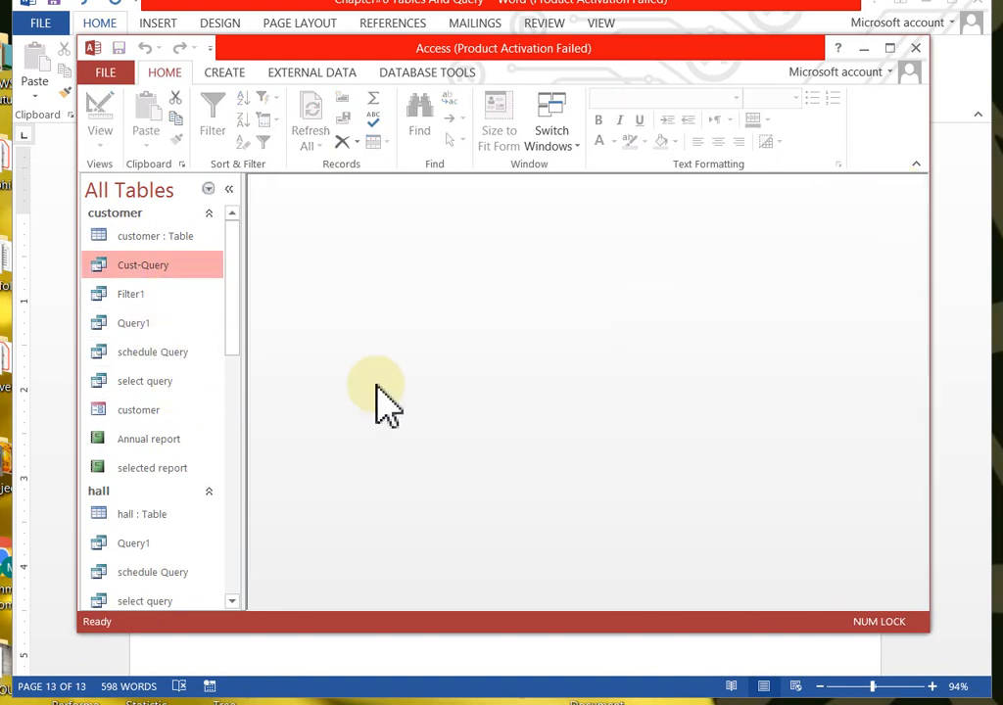
pyautogui.doubleClick(134, 270)
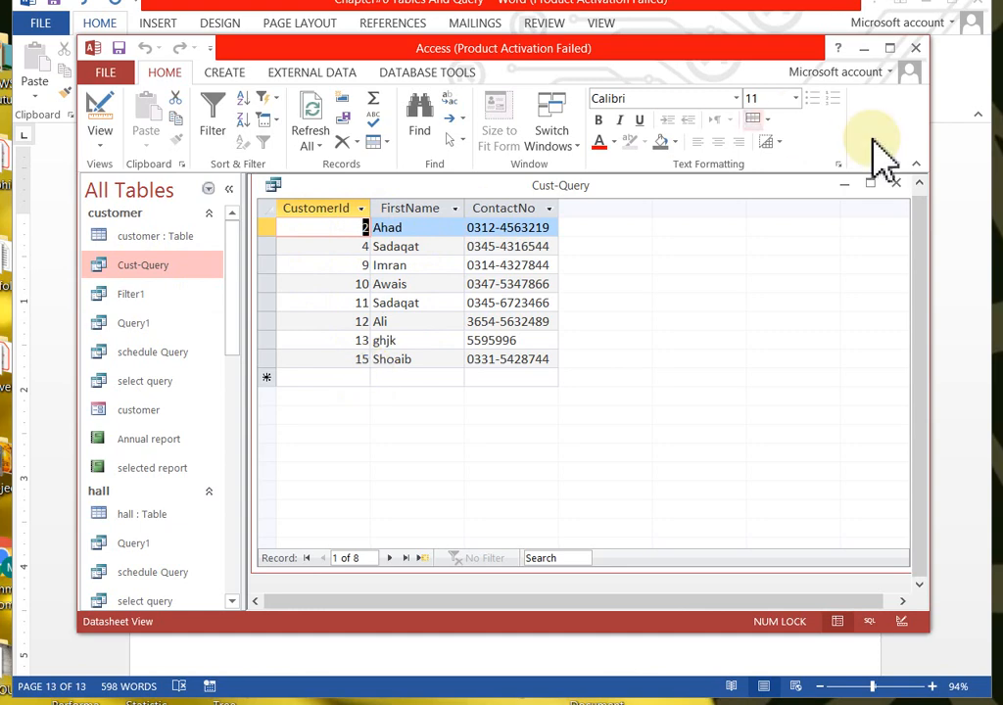
pyautogui.click(897, 184)
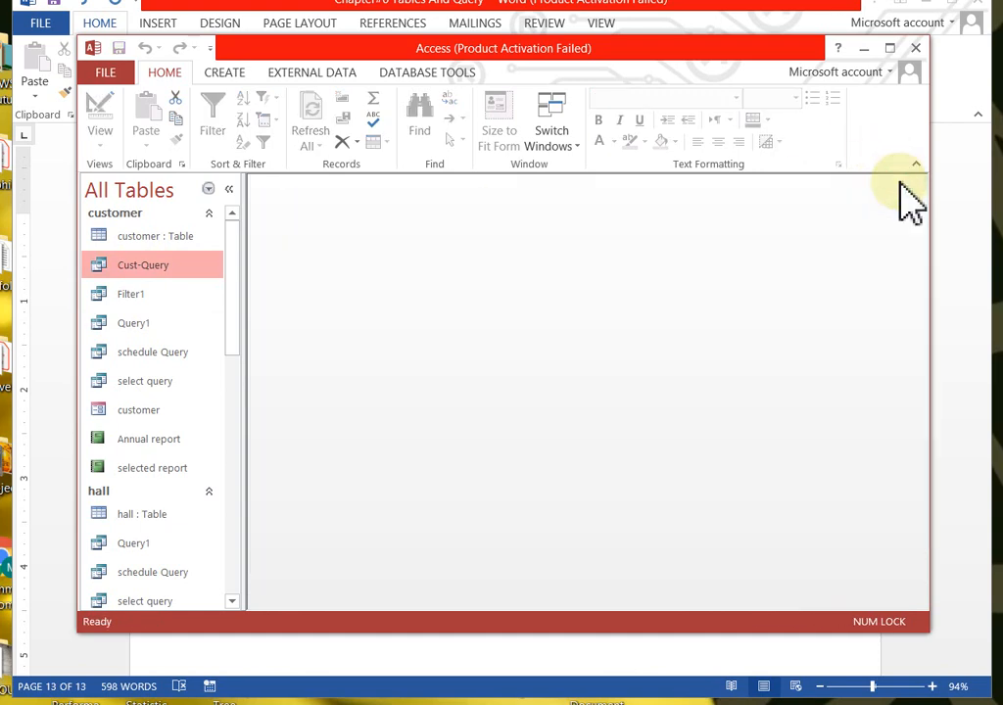